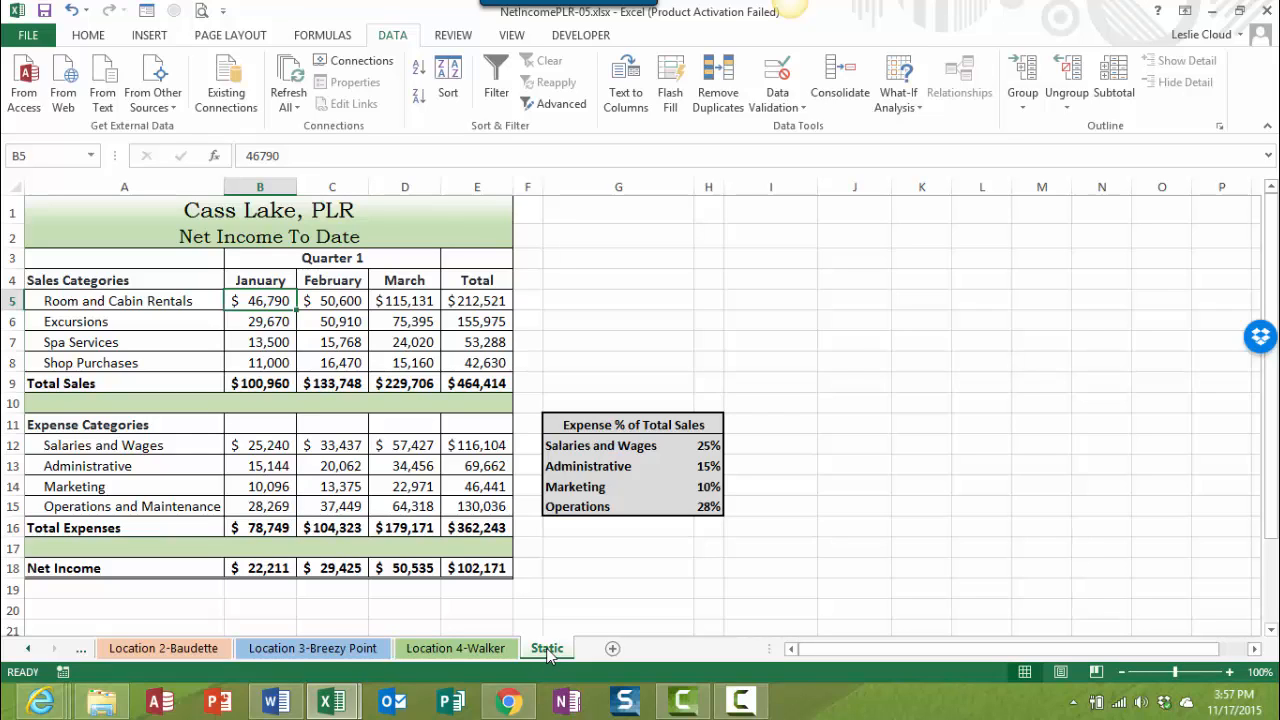
Create a copy of the Static worksheet at the end of the same workbook.
right_click(548, 652)
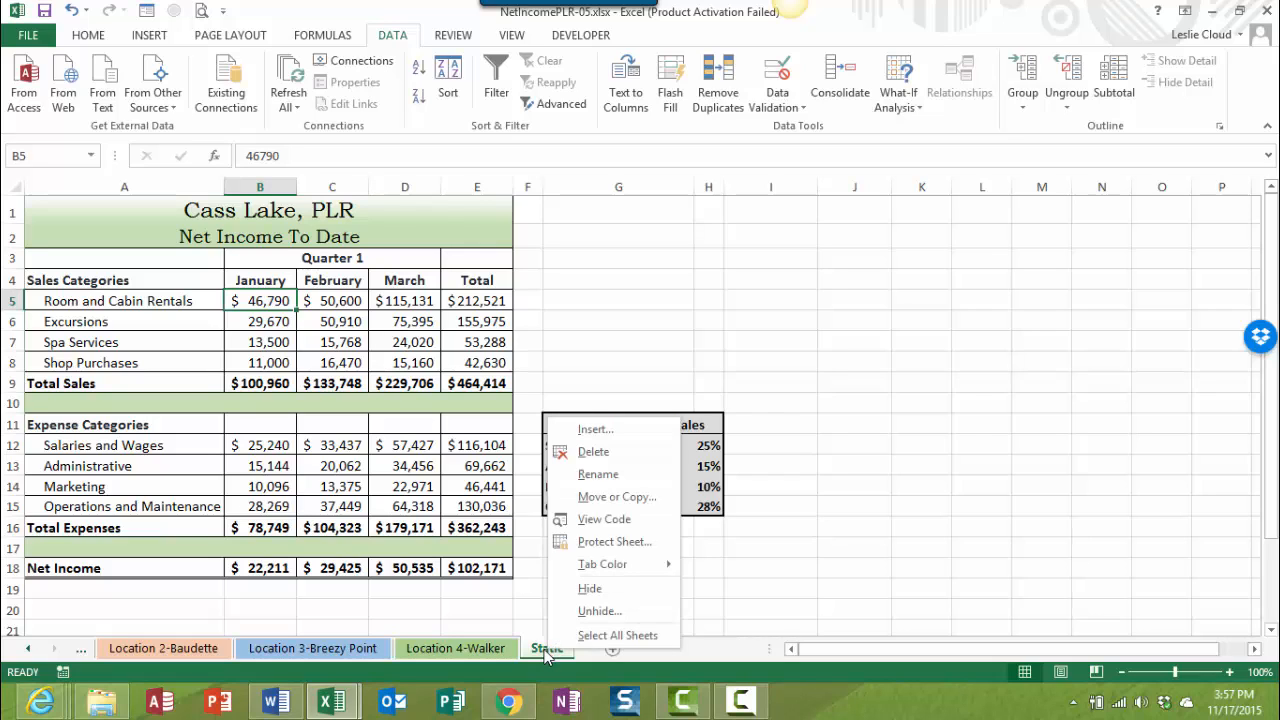
click(585, 497)
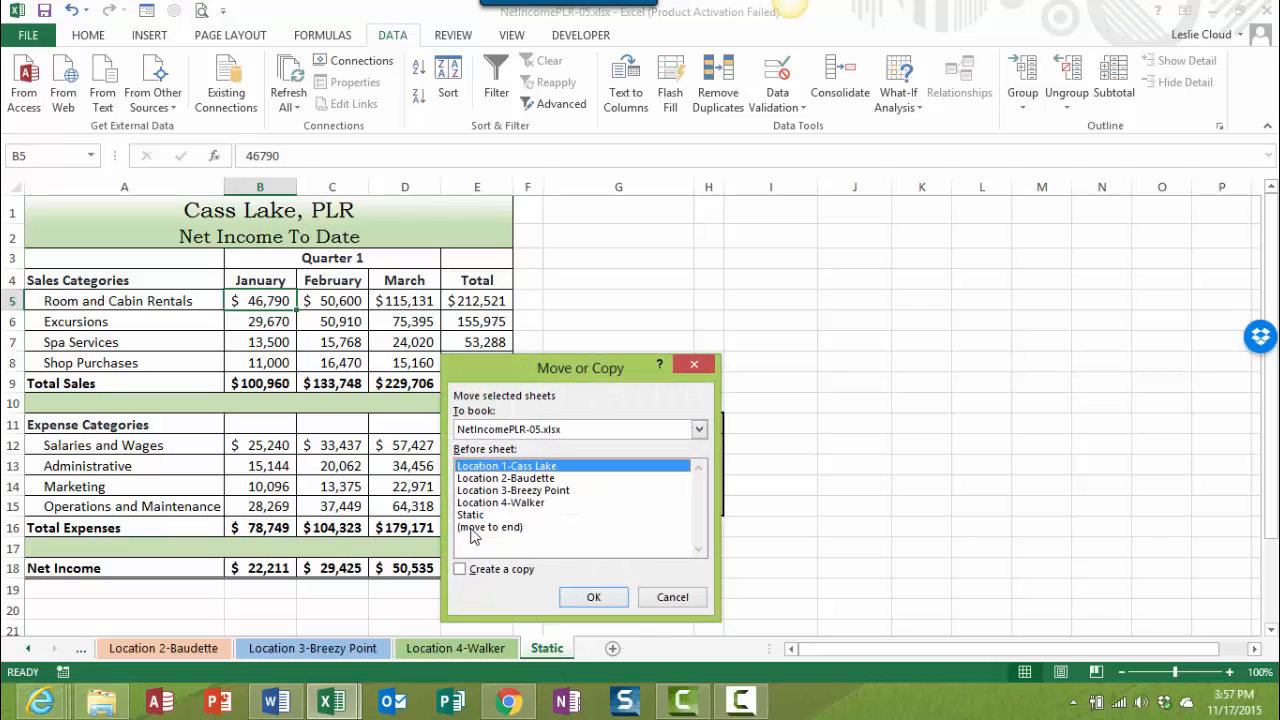
click(469, 528)
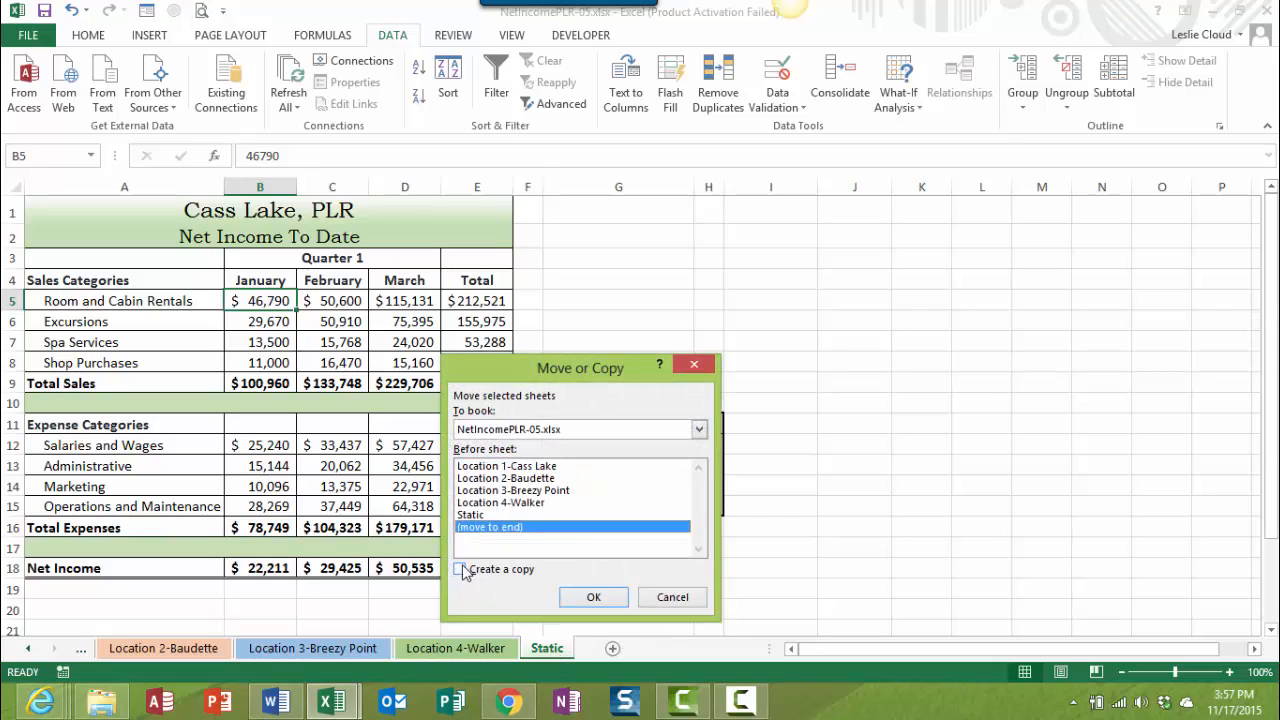
click(462, 571)
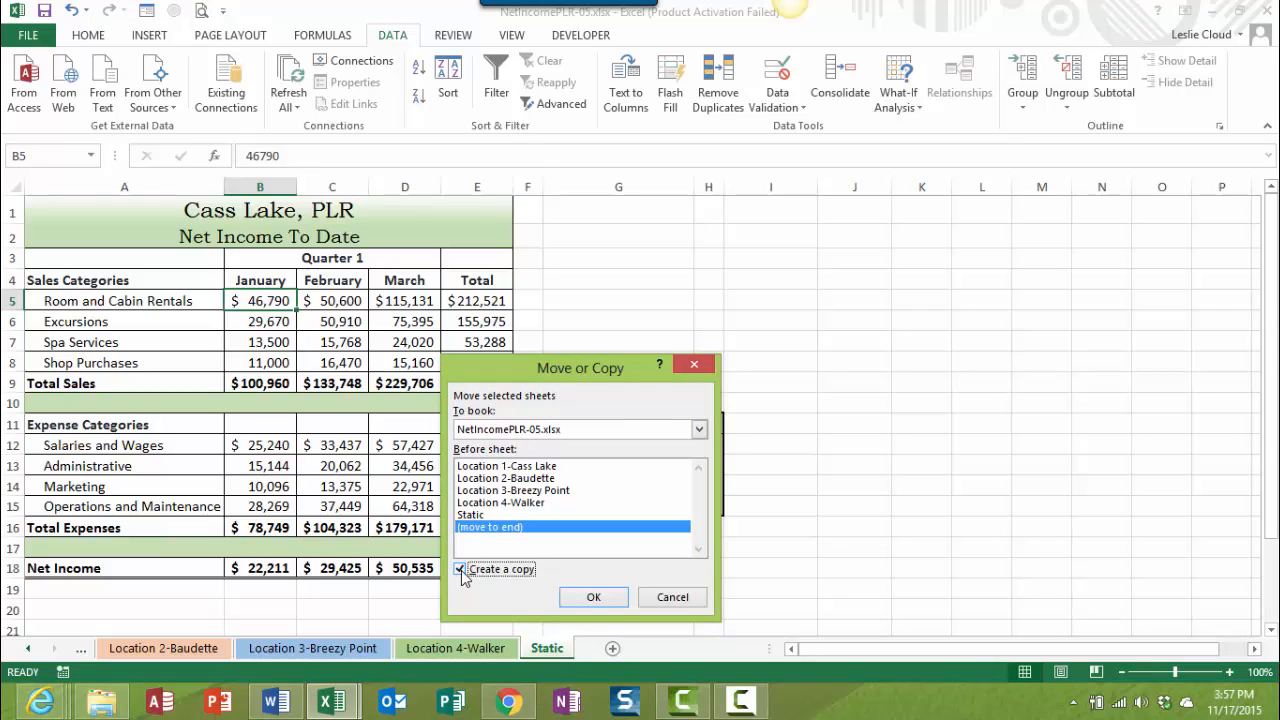
click(596, 600)
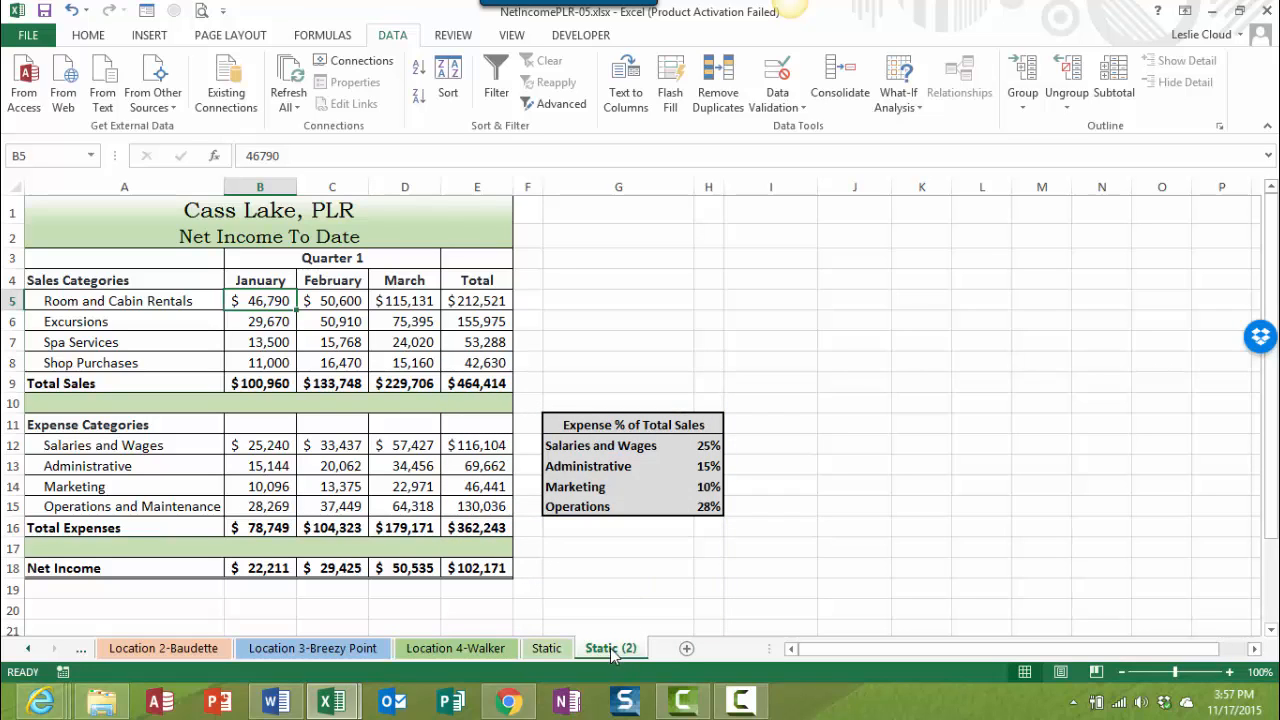
Rename the copied worksheet as Dynamic.
double_click(610, 648)
text(Dy)
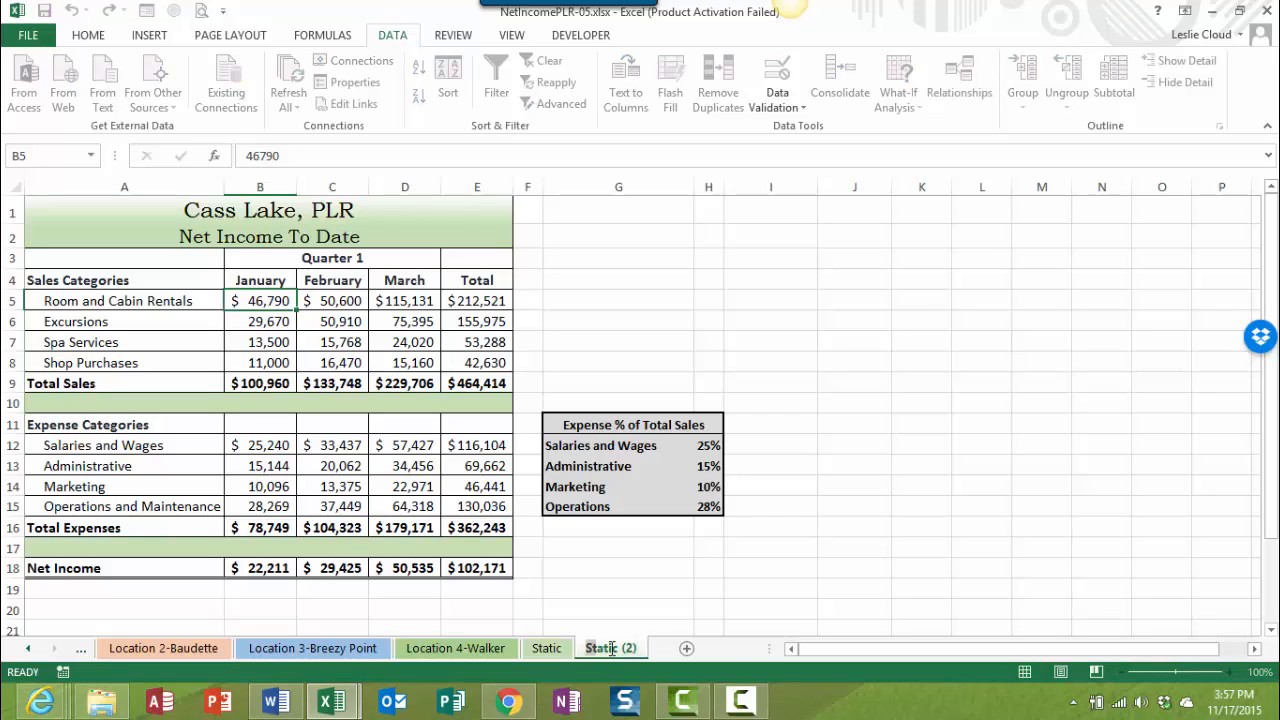
text(an)
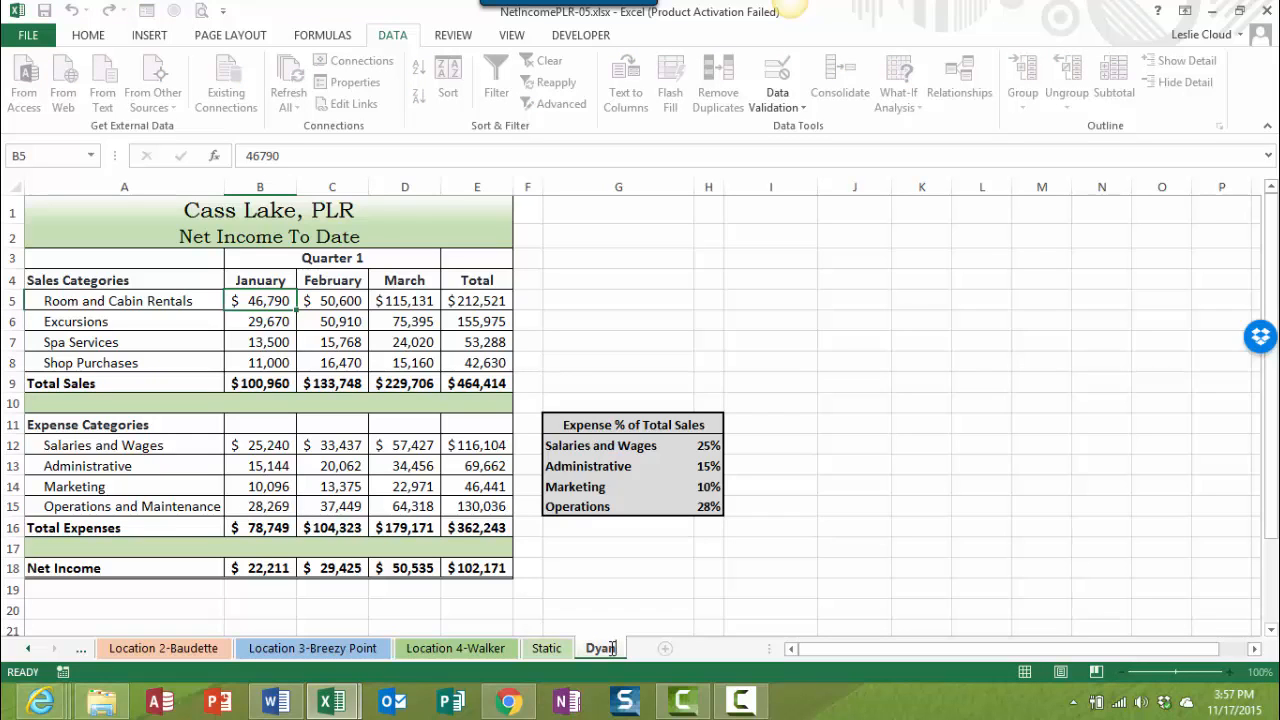
key(BackSpace)
key(BackSpace)
text(namic)
key(Return)
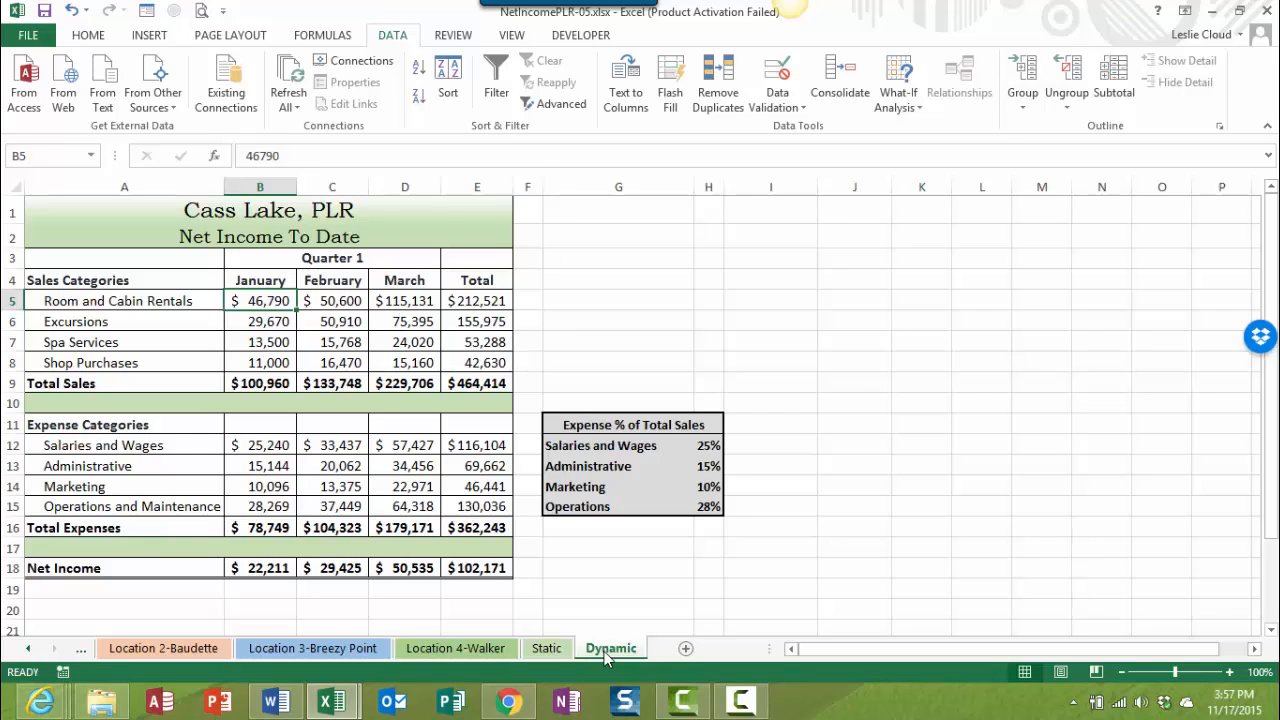
Set the Dynamic worksheet's tab color to a light blue theme color.
right_click(604, 651)
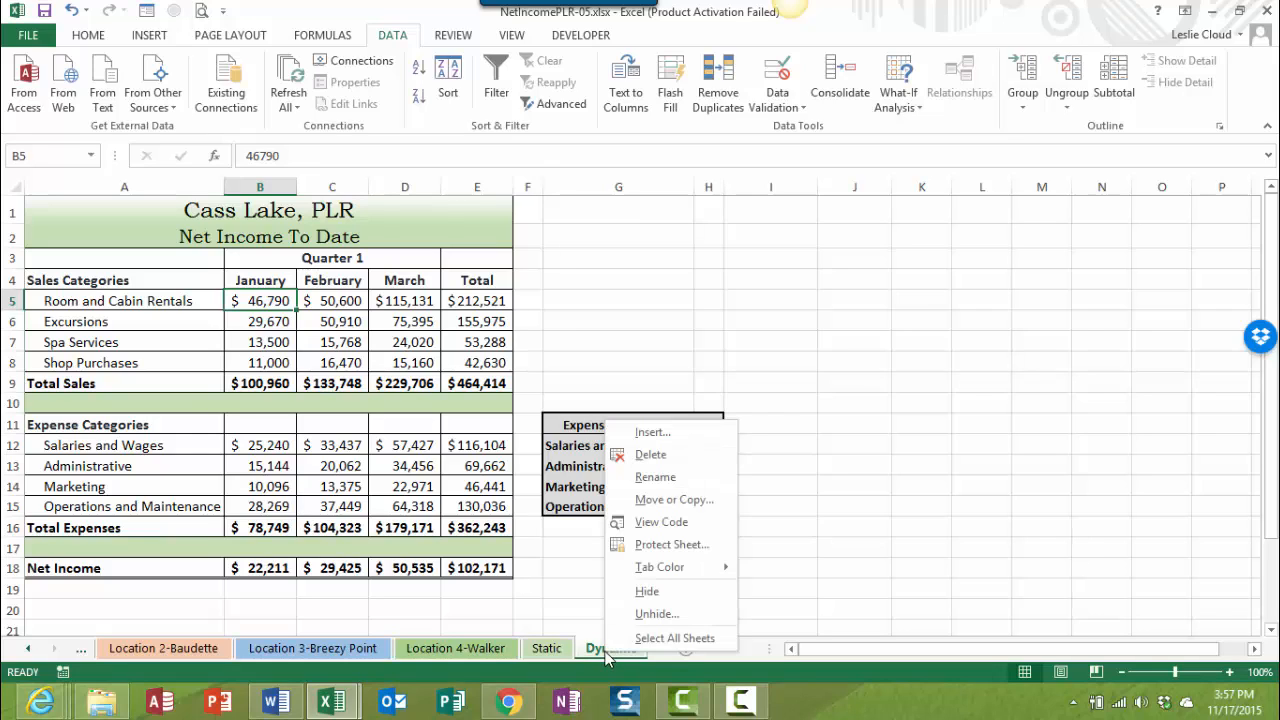
mouse_move(664, 576)
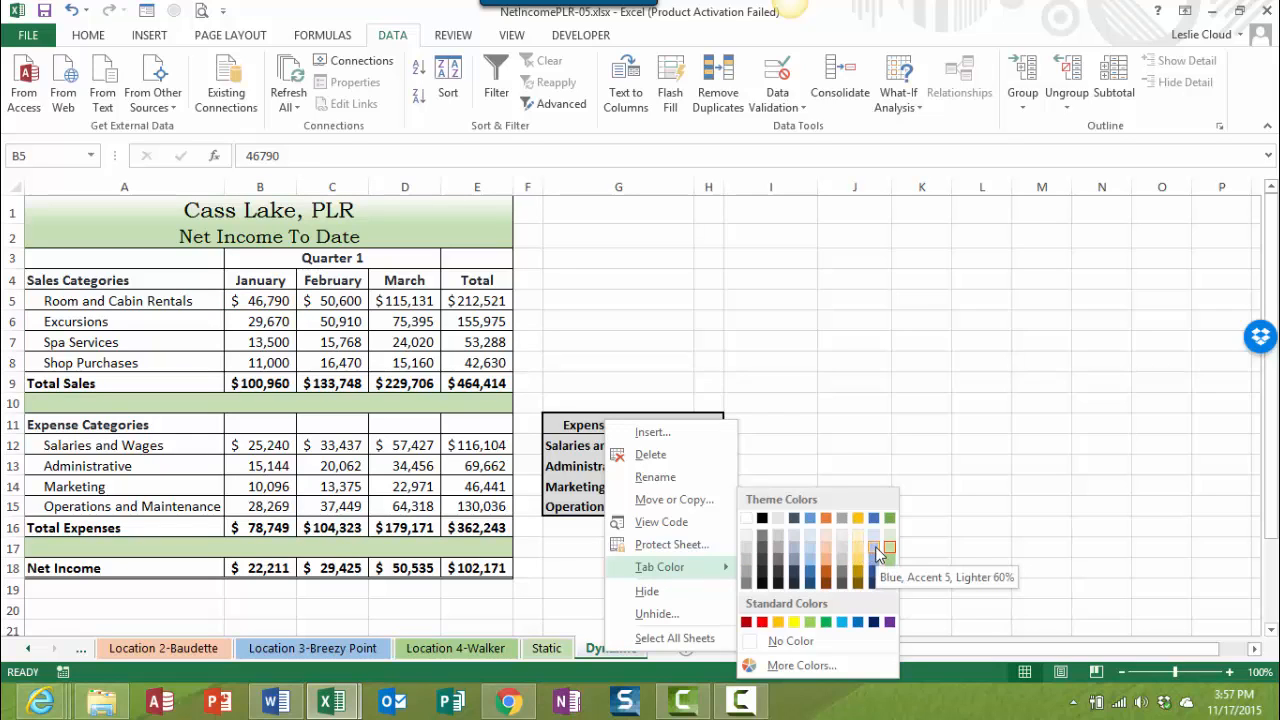
click(812, 547)
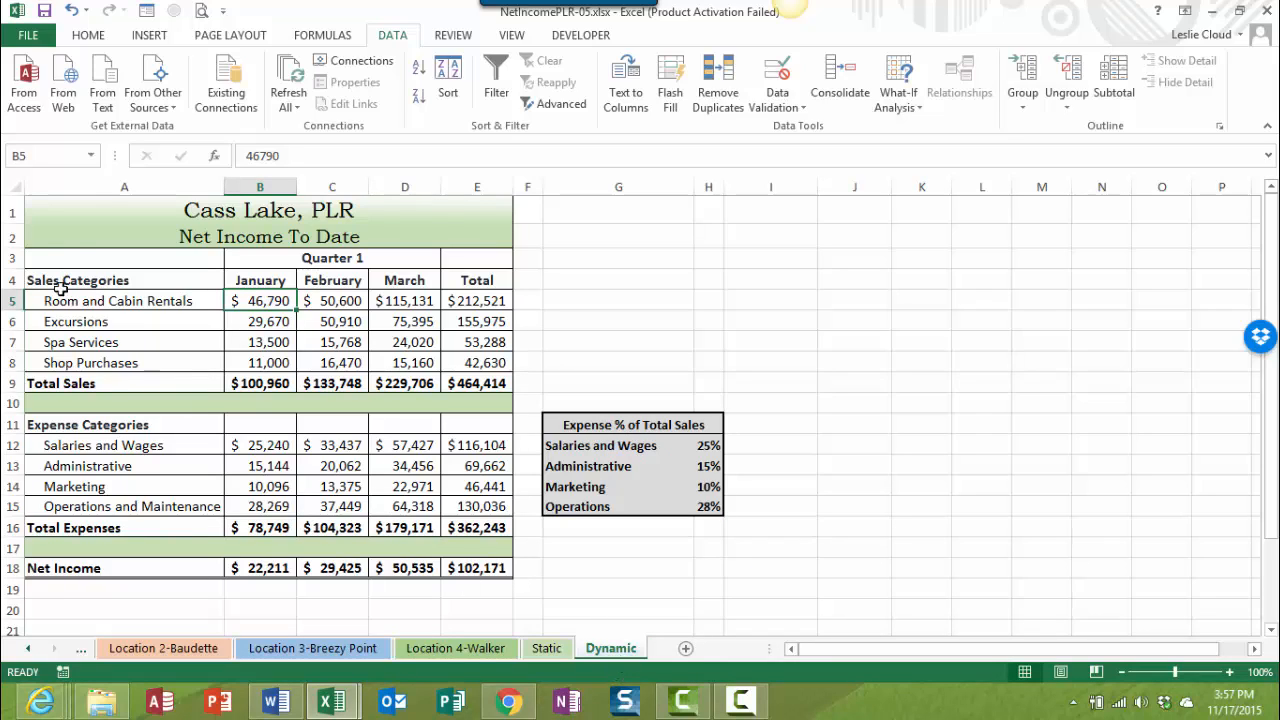
Fill the Net Income To Date subtitle row and the divider rows 10 and 17 with light blue.
click(78, 234)
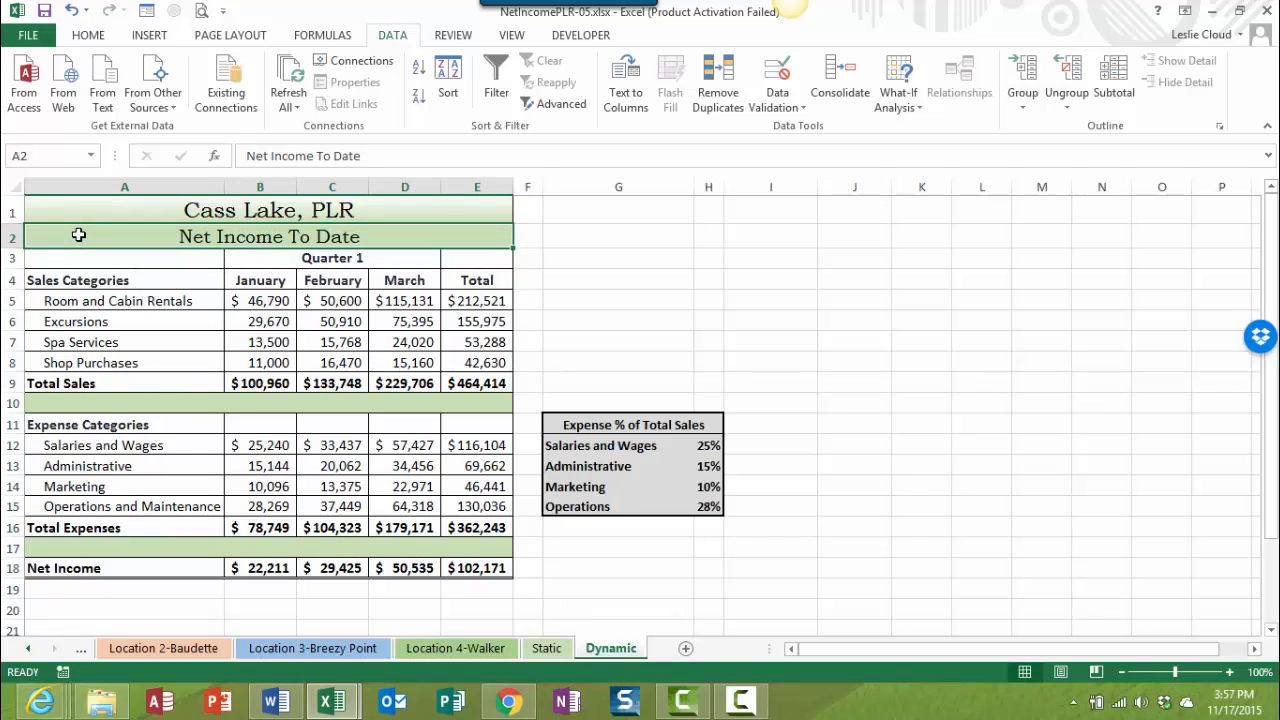
drag(46, 400, 480, 404)
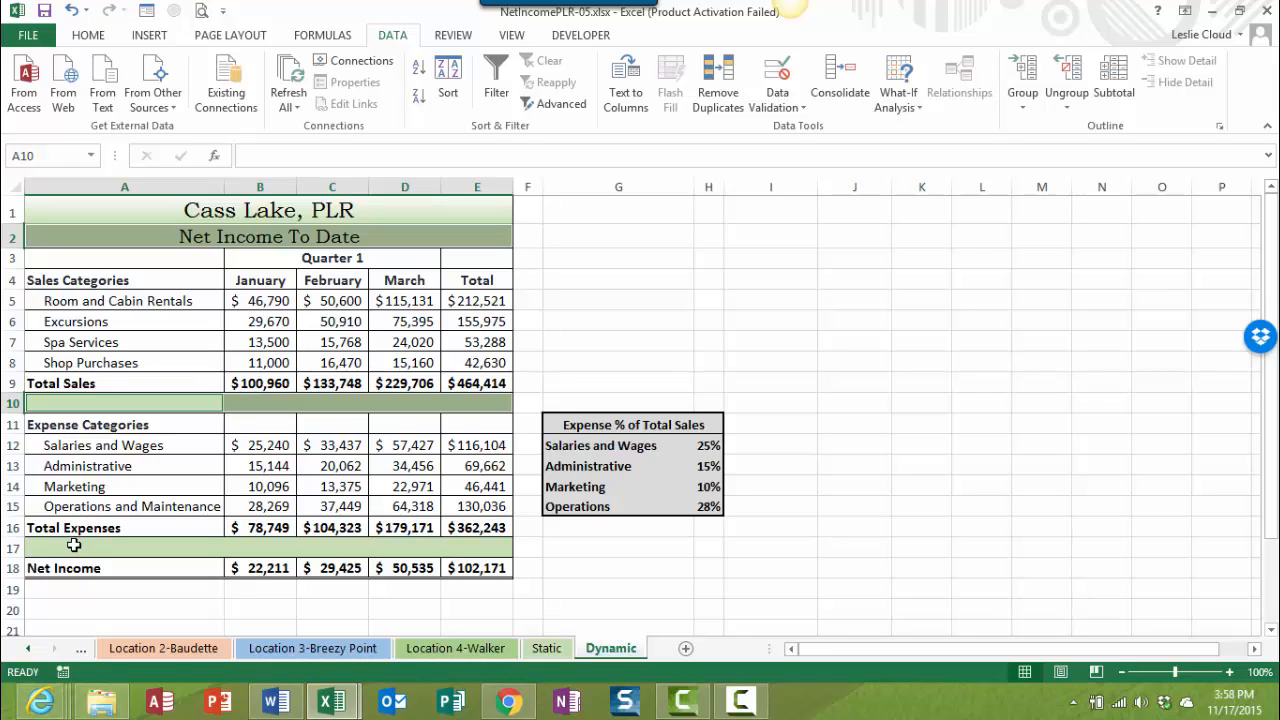
drag(74, 547, 490, 550)
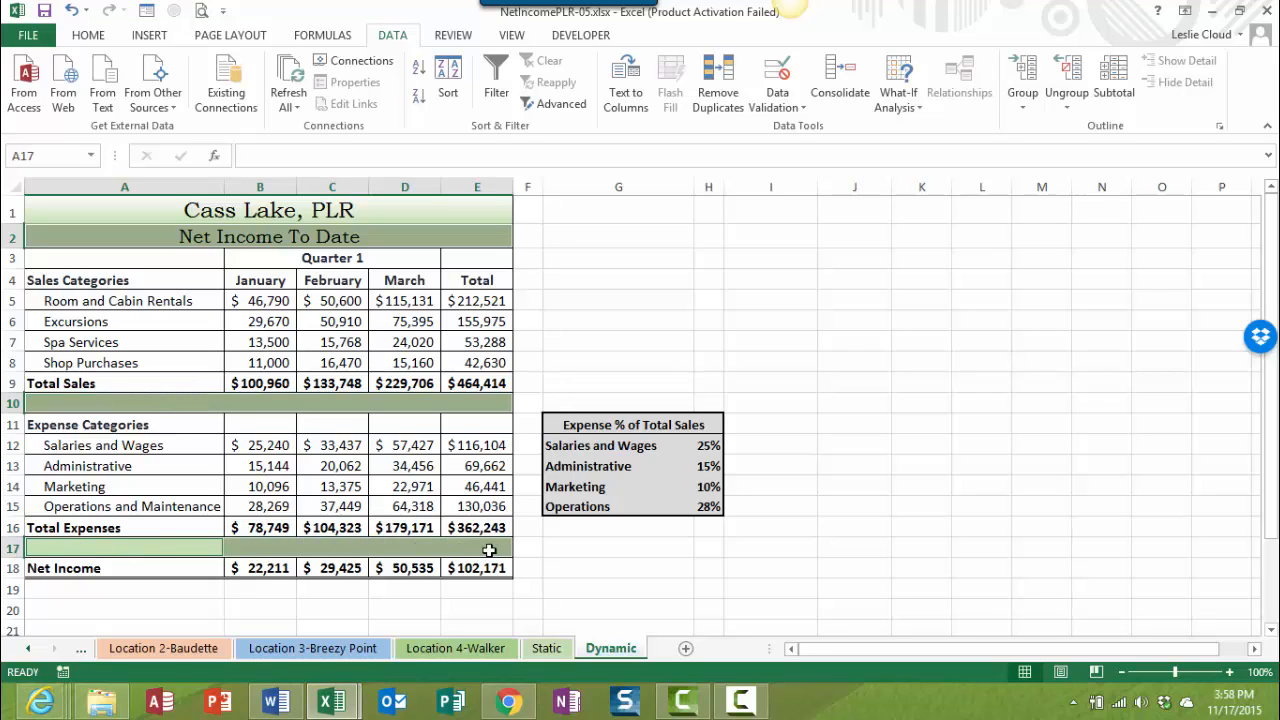
click(88, 36)
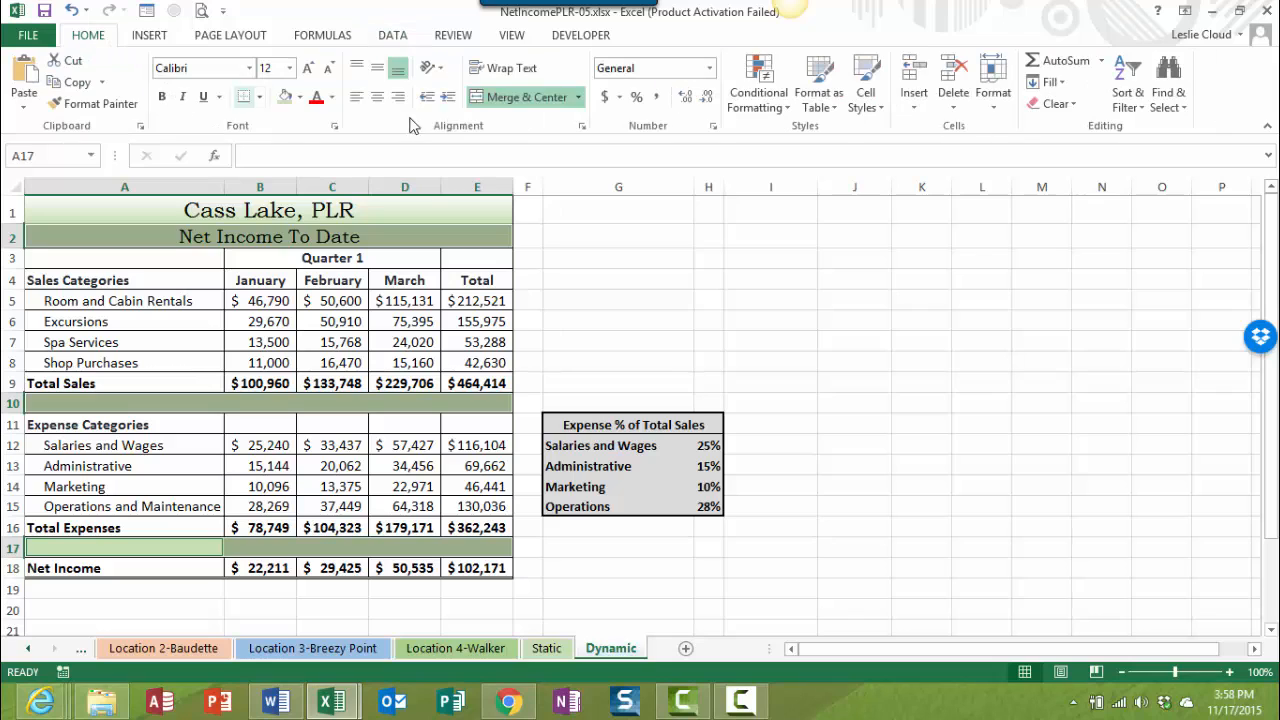
click(299, 97)
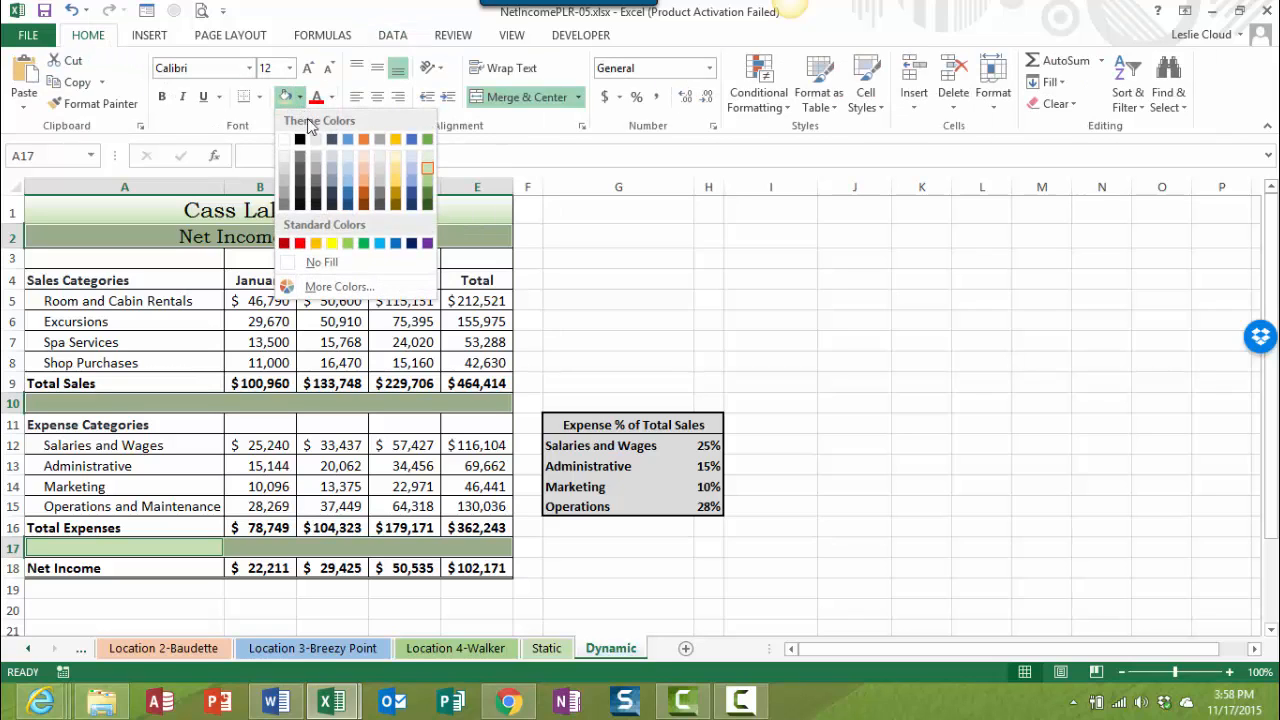
click(349, 175)
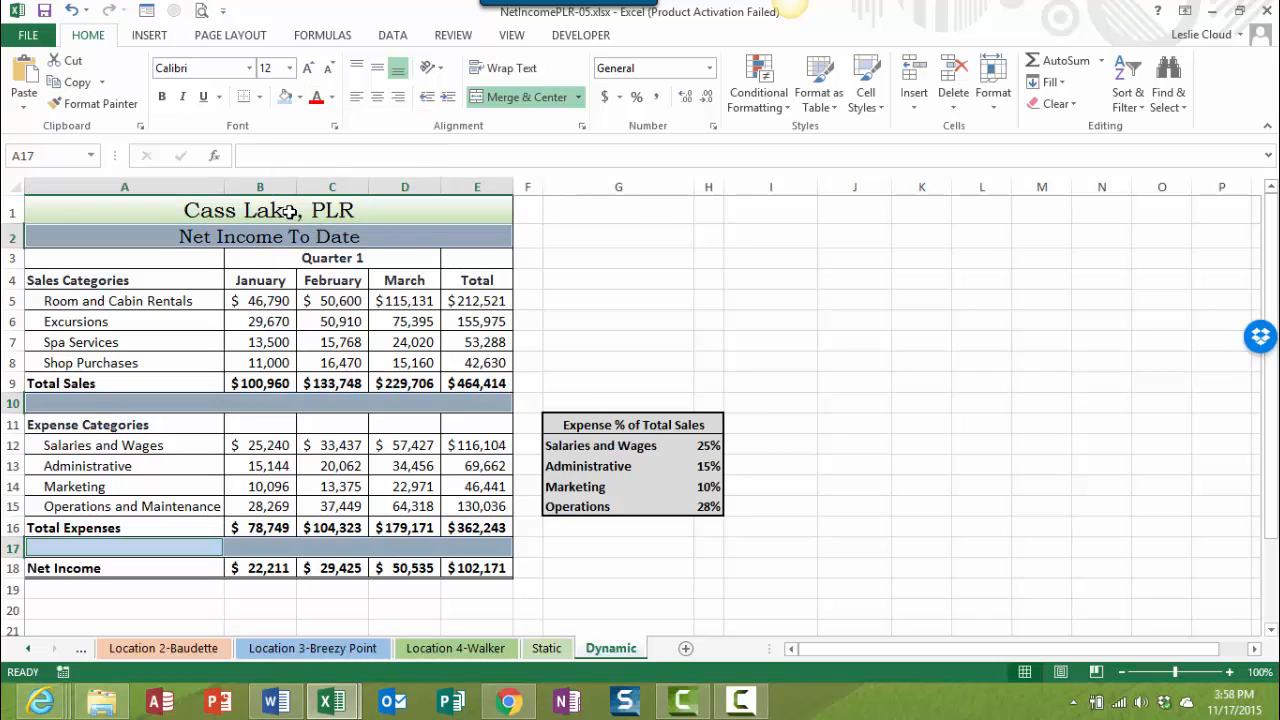
Change the Cass Lake, PLR title's fill to a horizontal two-color gradient with light blue as Color 2, using the first variant.
click(288, 211)
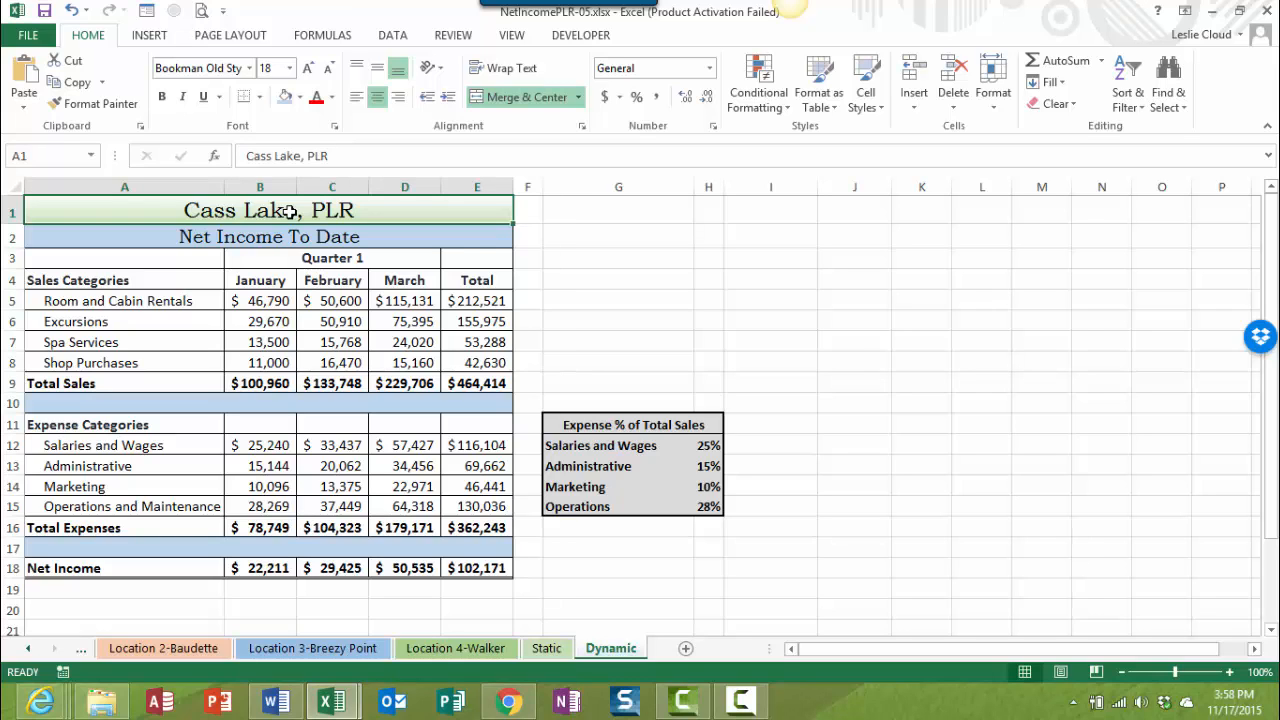
right_click(288, 211)
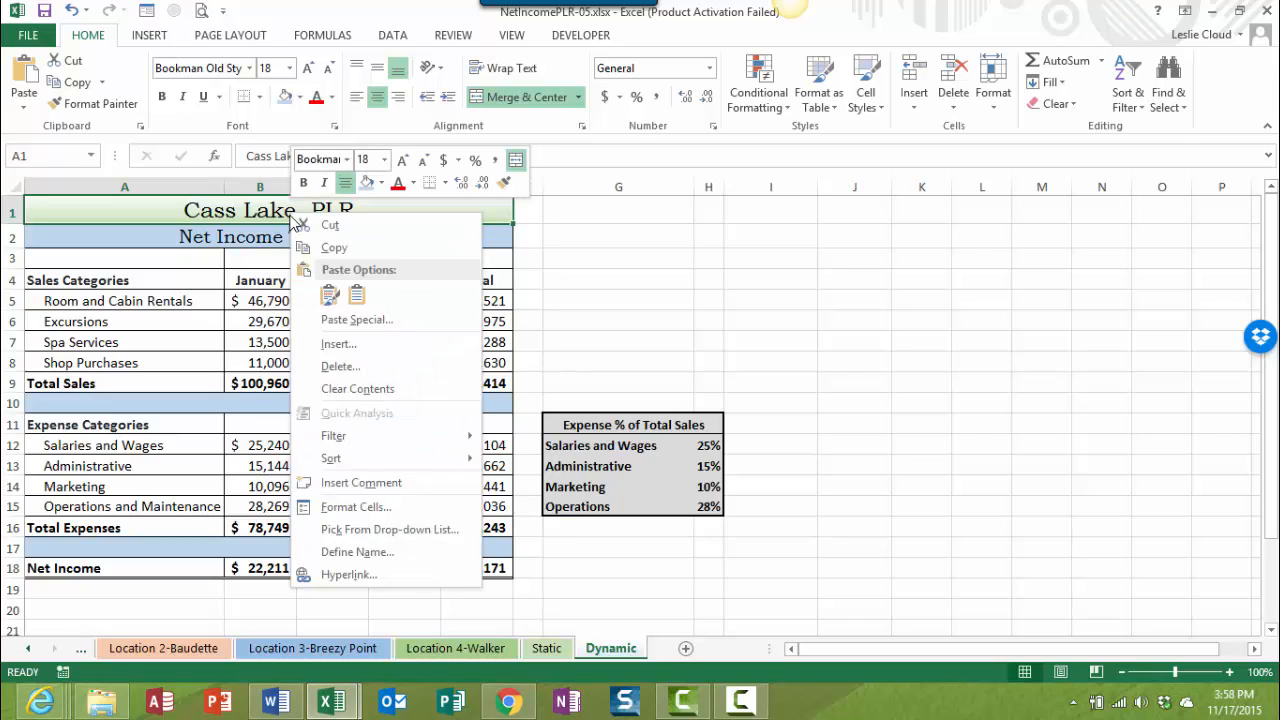
click(354, 508)
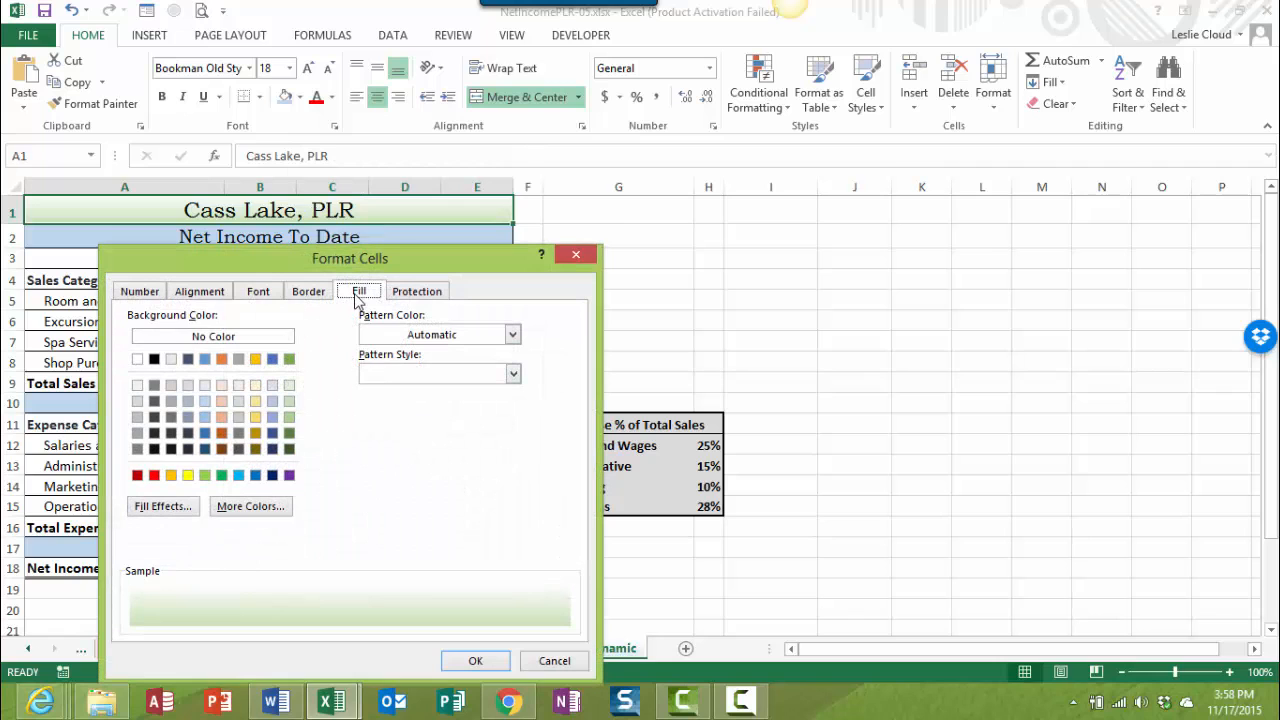
click(165, 509)
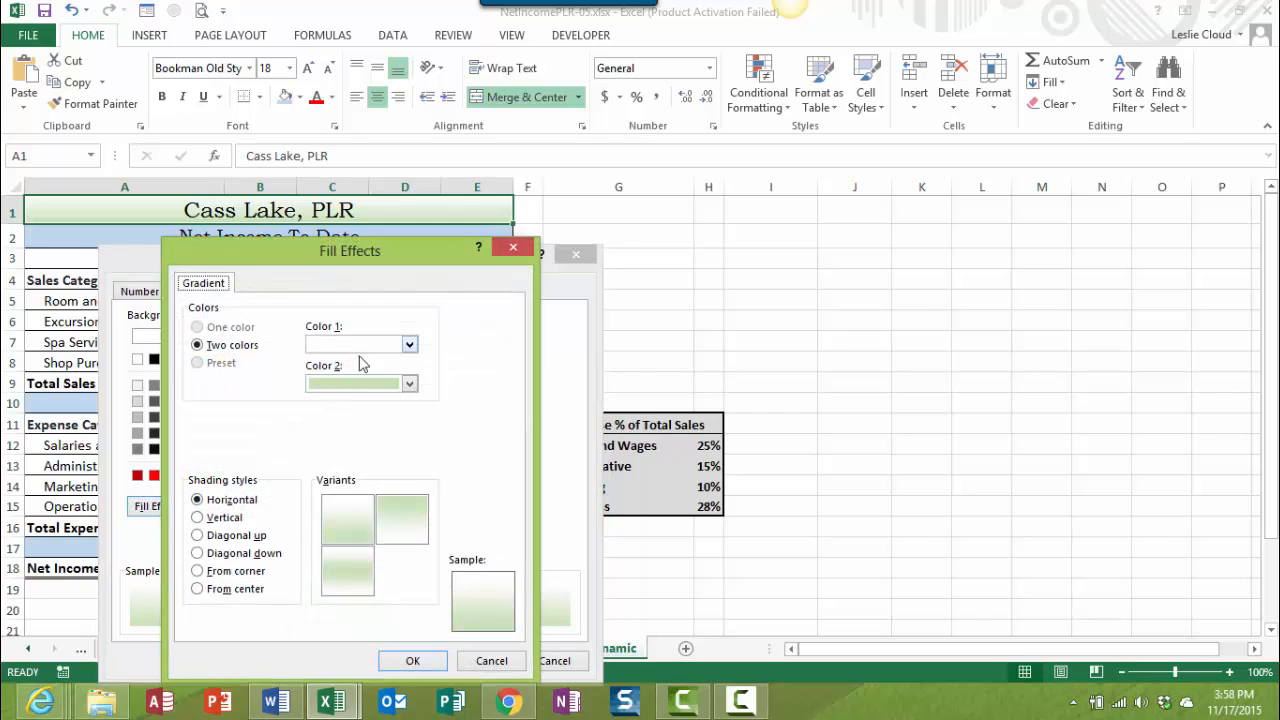
click(409, 385)
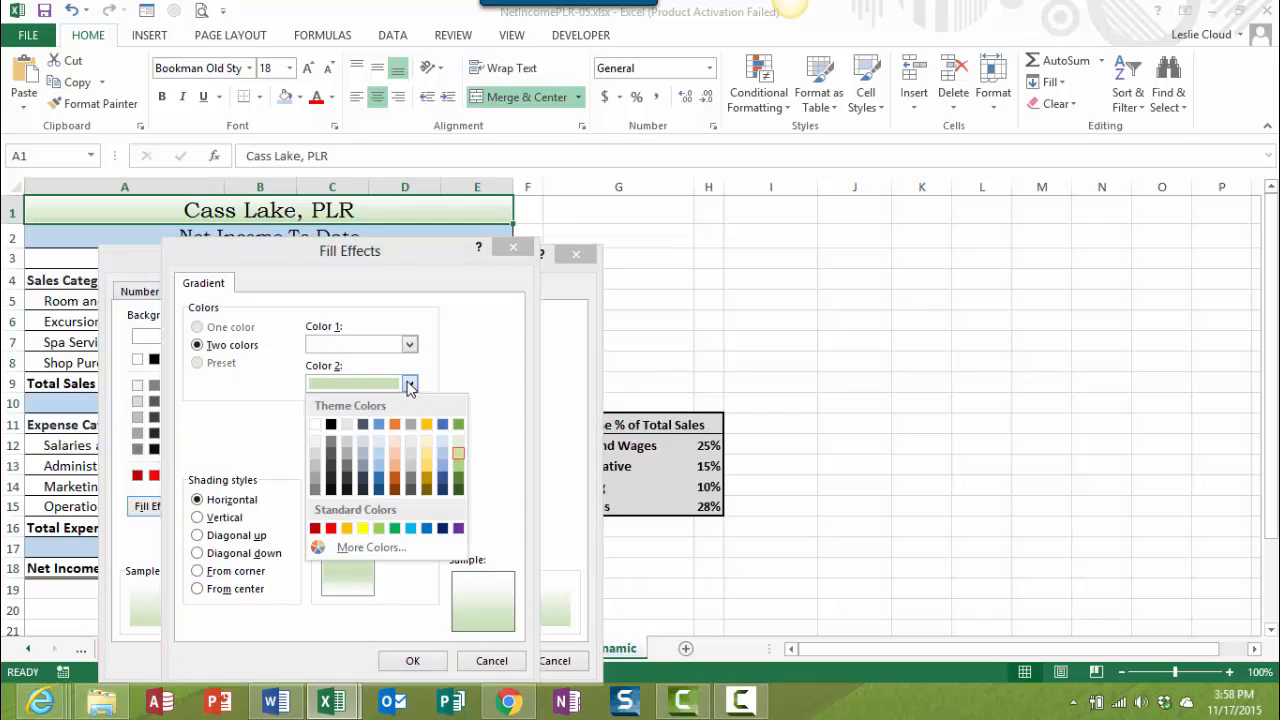
click(379, 457)
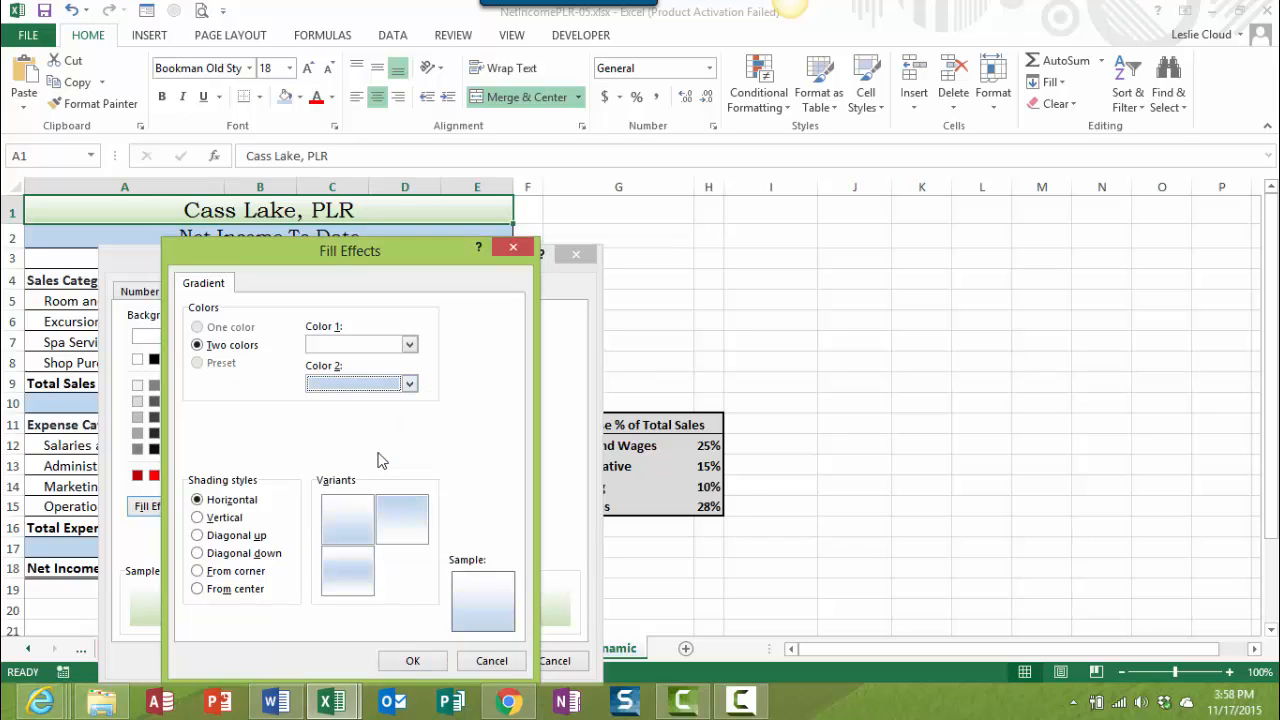
click(345, 521)
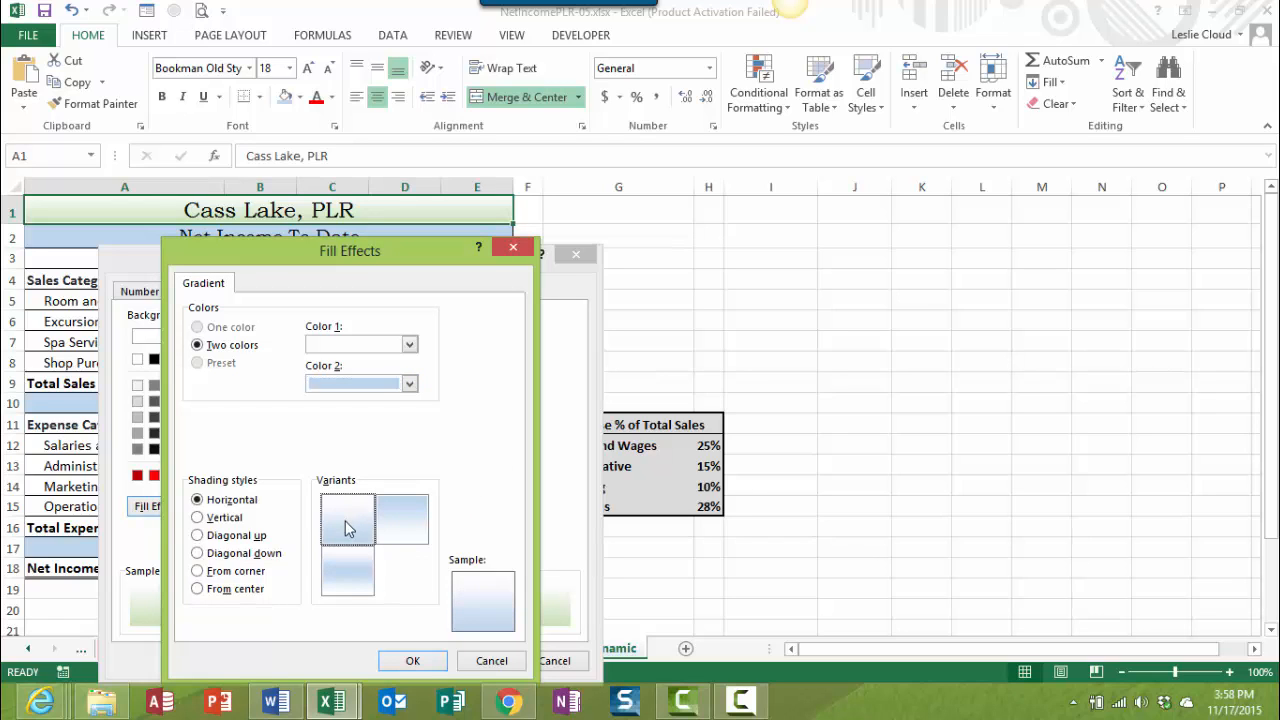
click(418, 663)
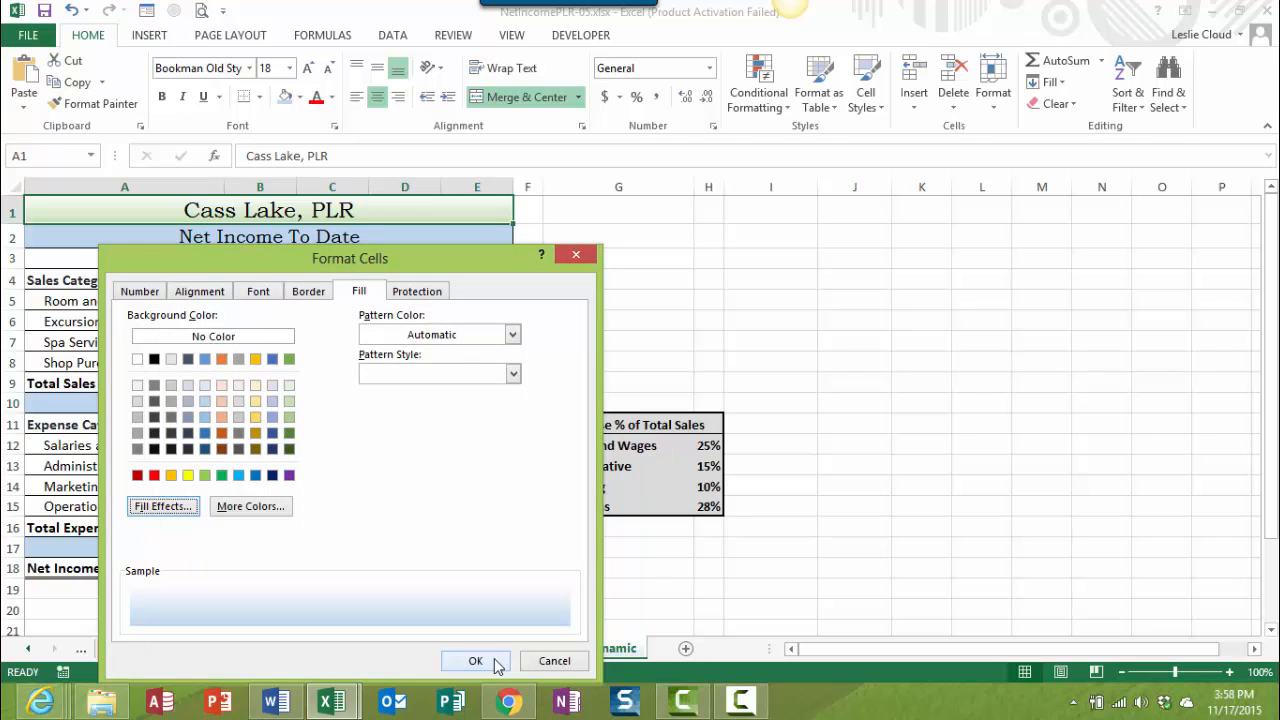
click(495, 663)
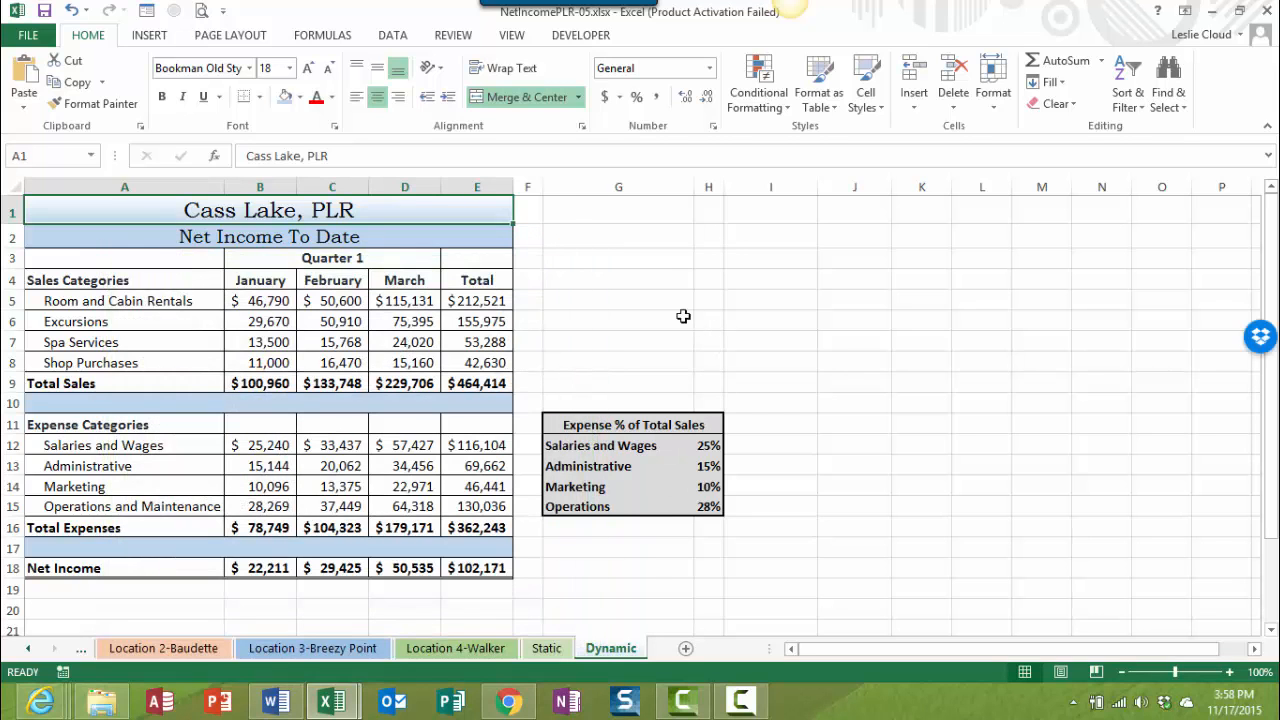
click(593, 230)
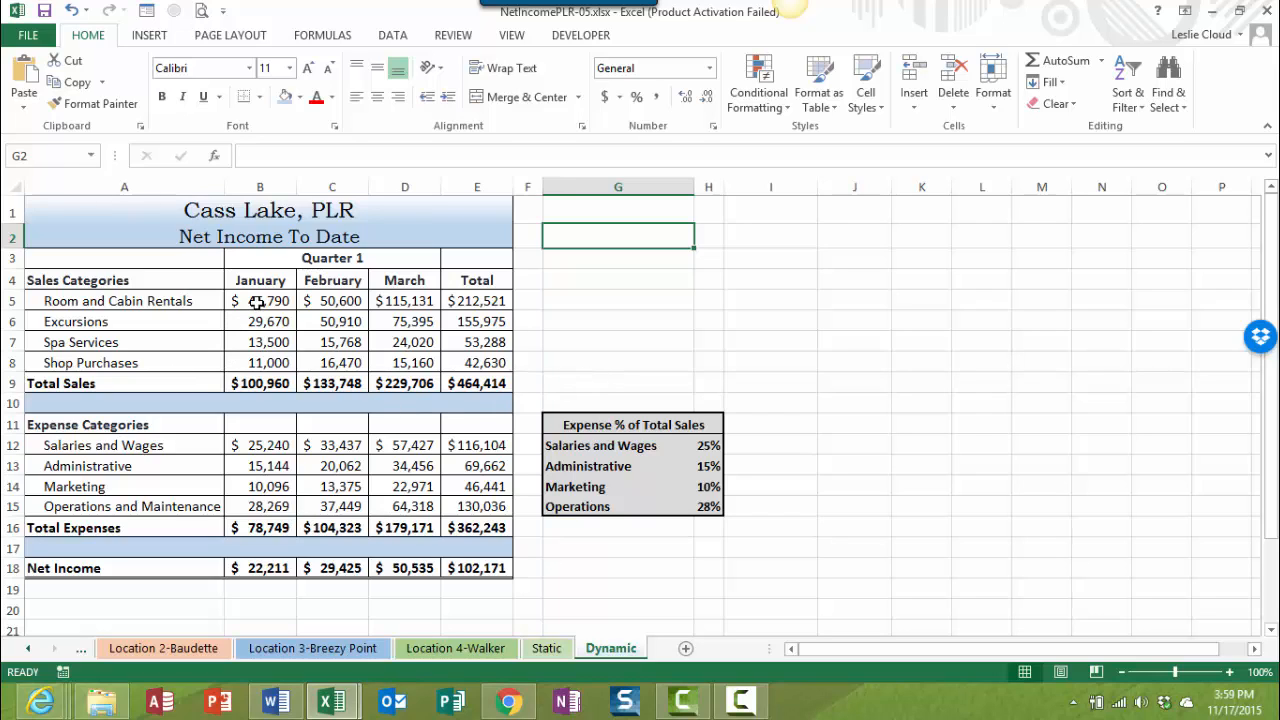
Clear the January to March sales figures in B5:D8 of the Dynamic worksheet.
drag(257, 302, 403, 366)
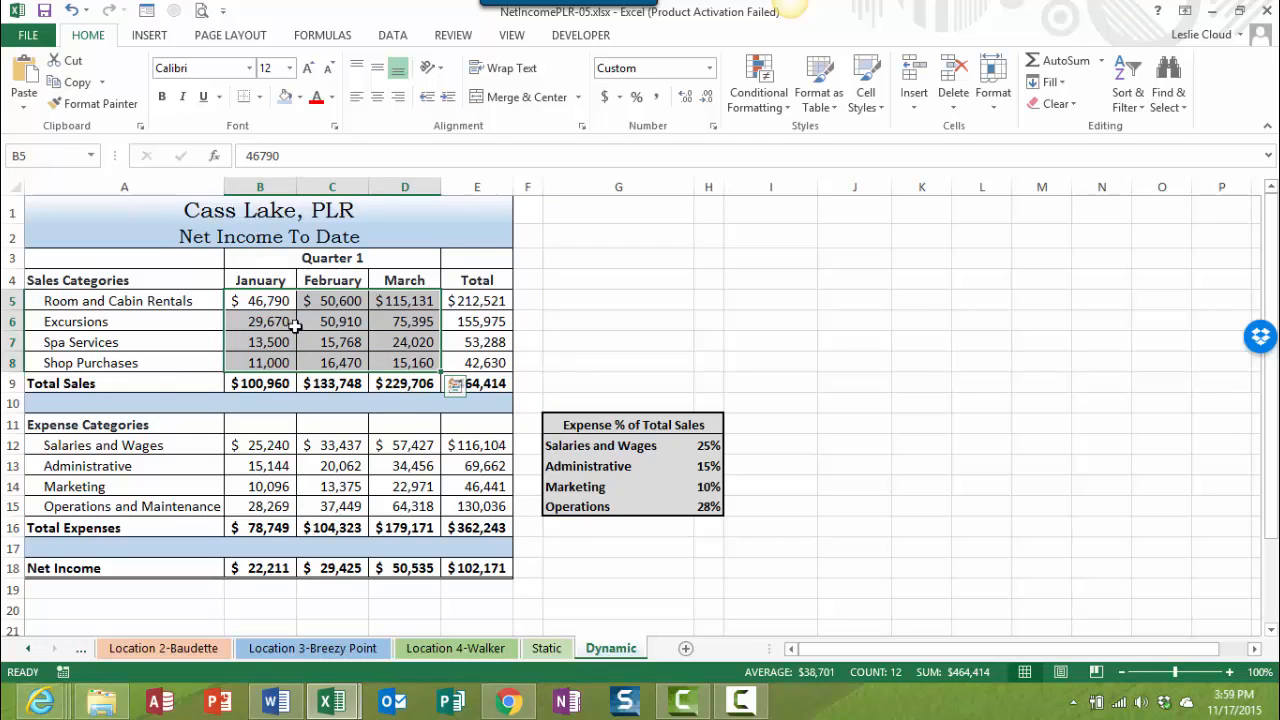
key(Delete)
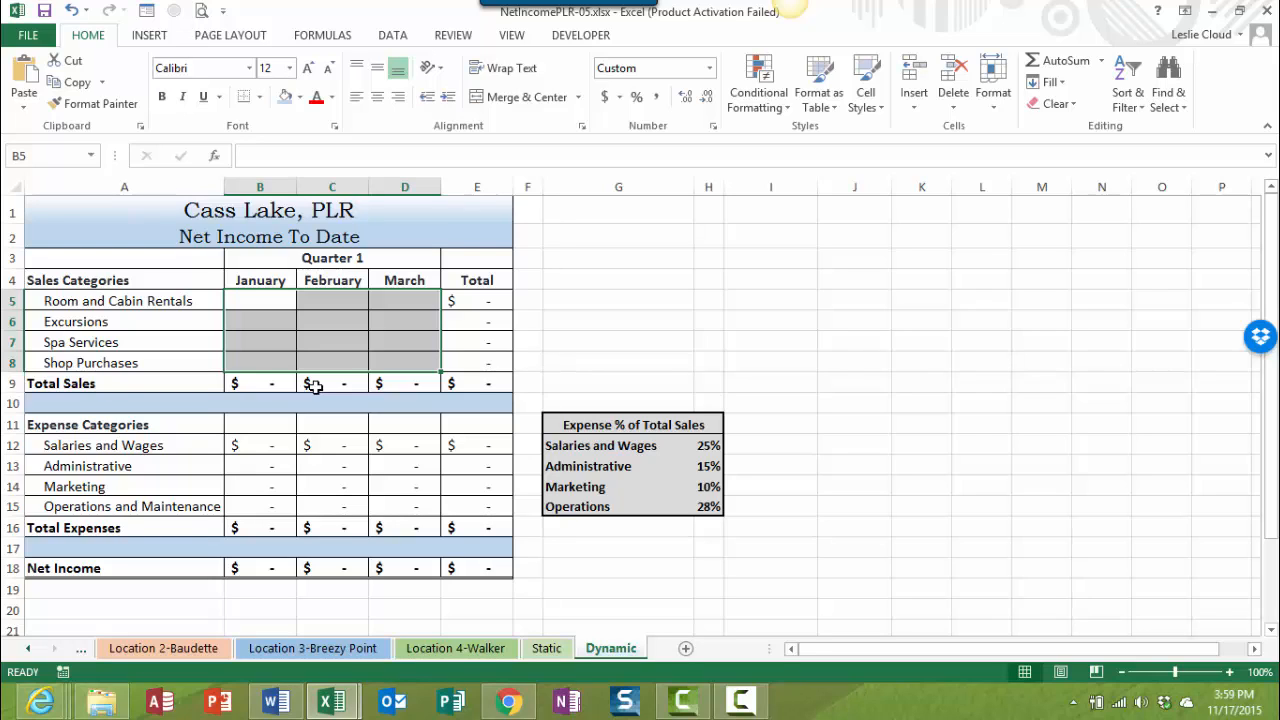
Start a consolidation into B5:D8 and remove the existing Location 1-Cass Lake and Location 2-Baudette references.
click(394, 36)
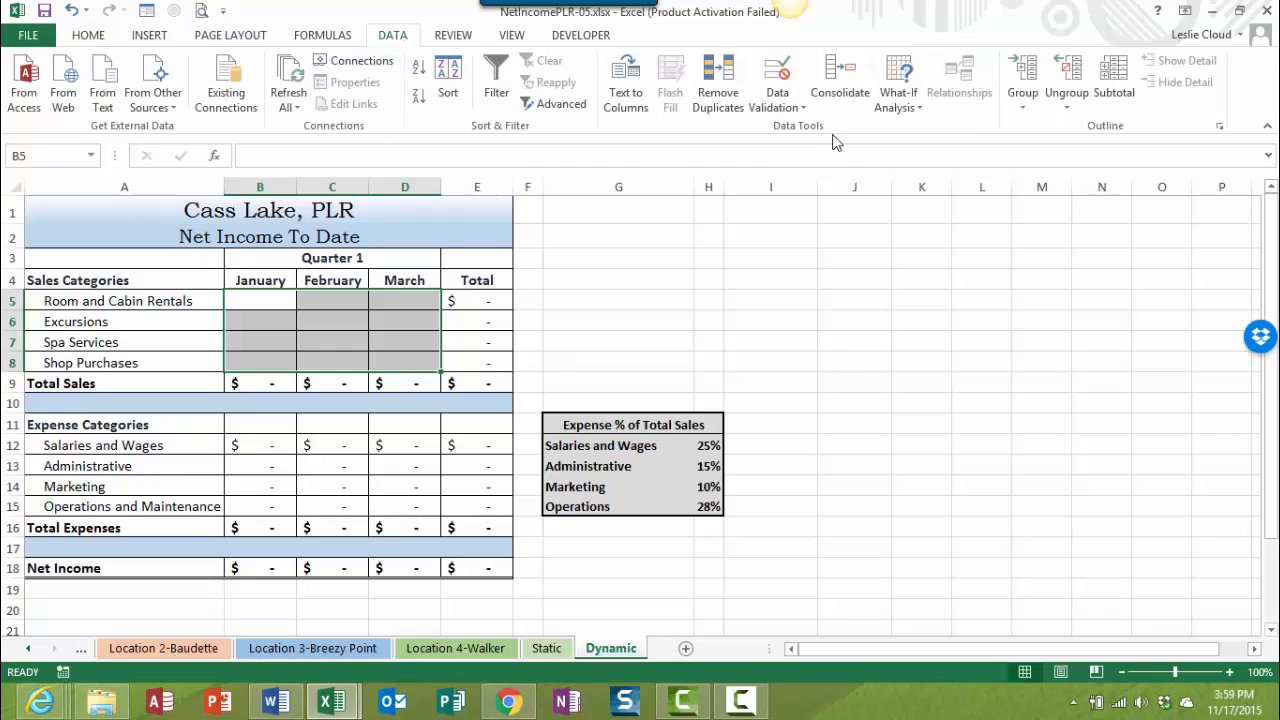
click(843, 85)
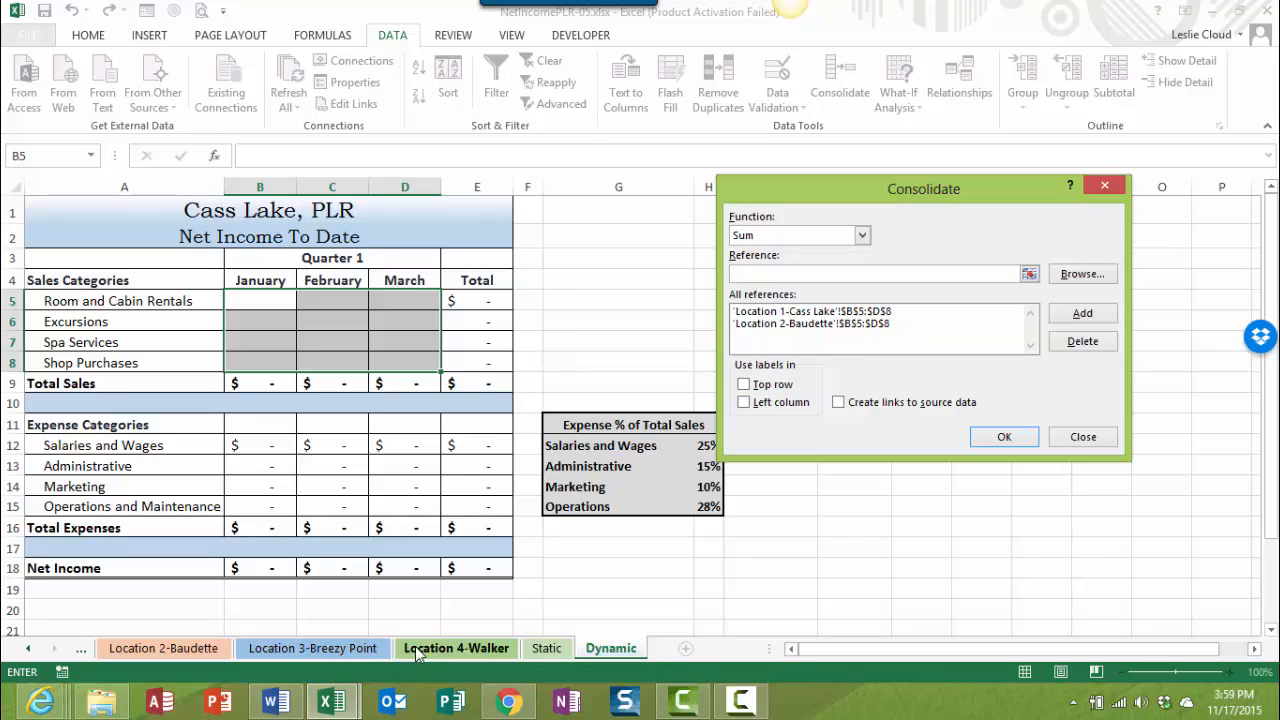
click(776, 313)
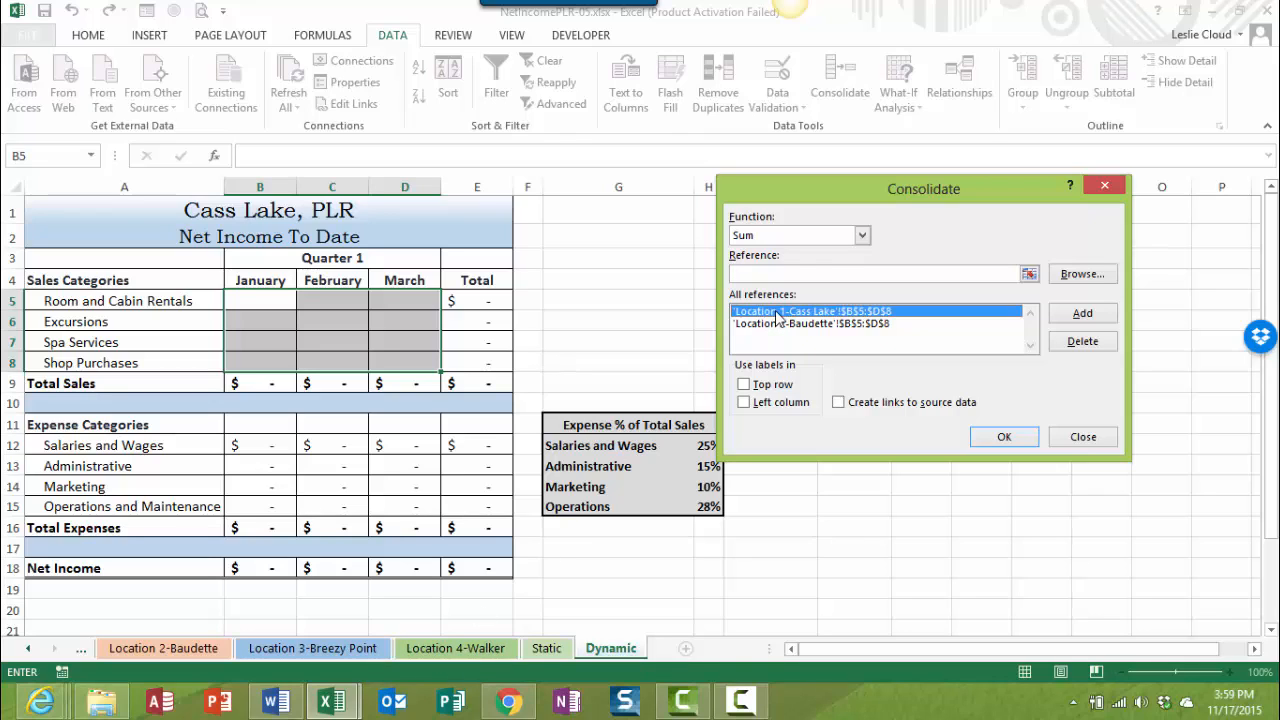
click(1070, 350)
click(867, 316)
click(867, 316)
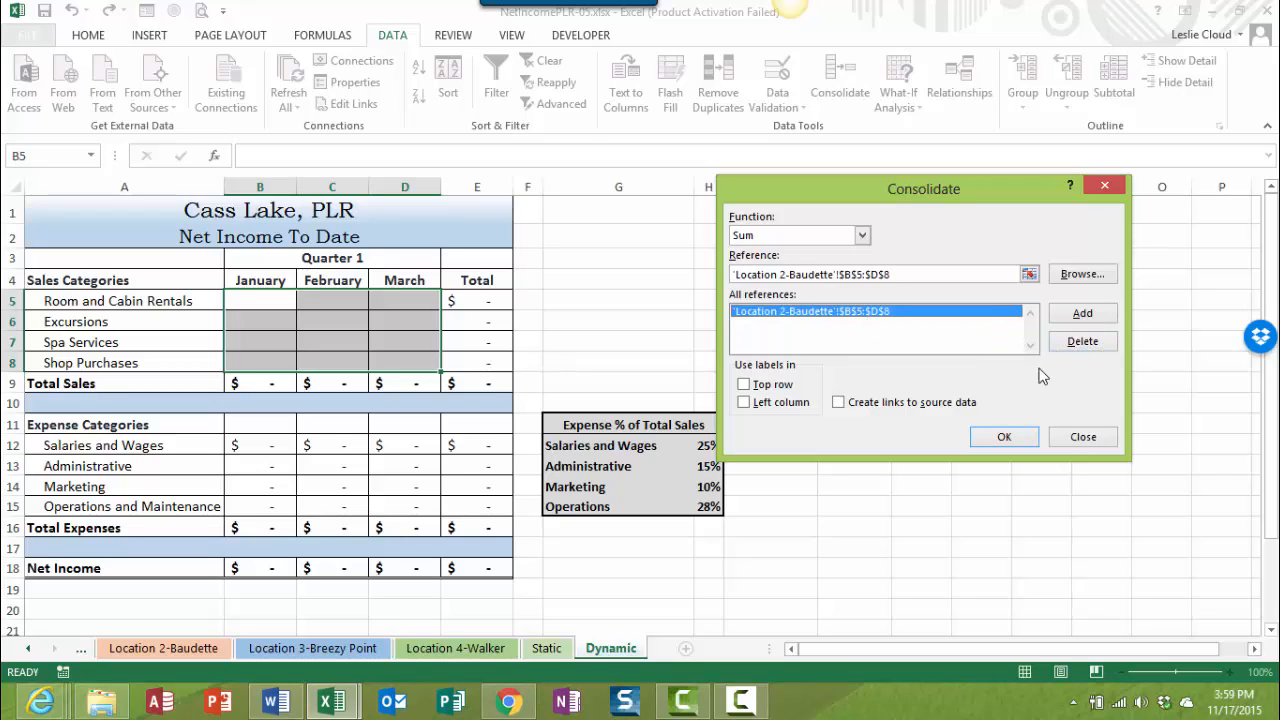
click(1076, 342)
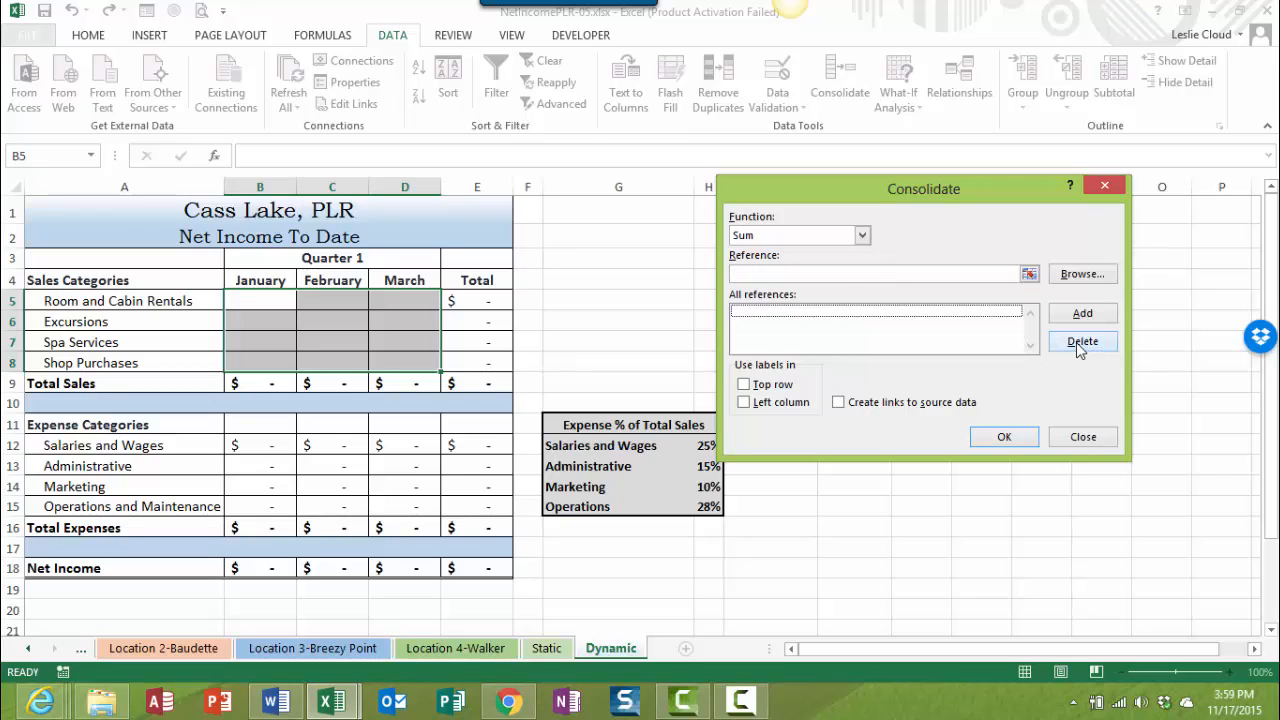
Set the consolidation function to Average and add B5:D8 from Location 3-Breezy Point and Location 4-Walker as references.
click(862, 237)
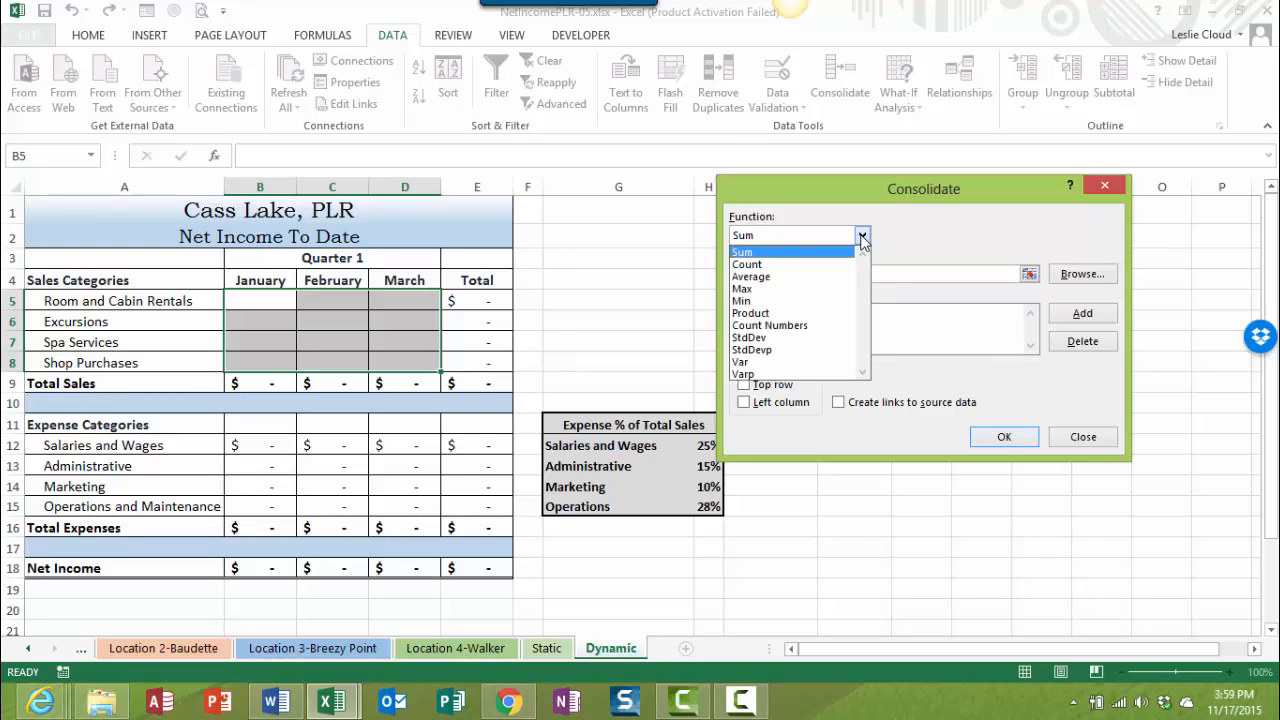
click(818, 277)
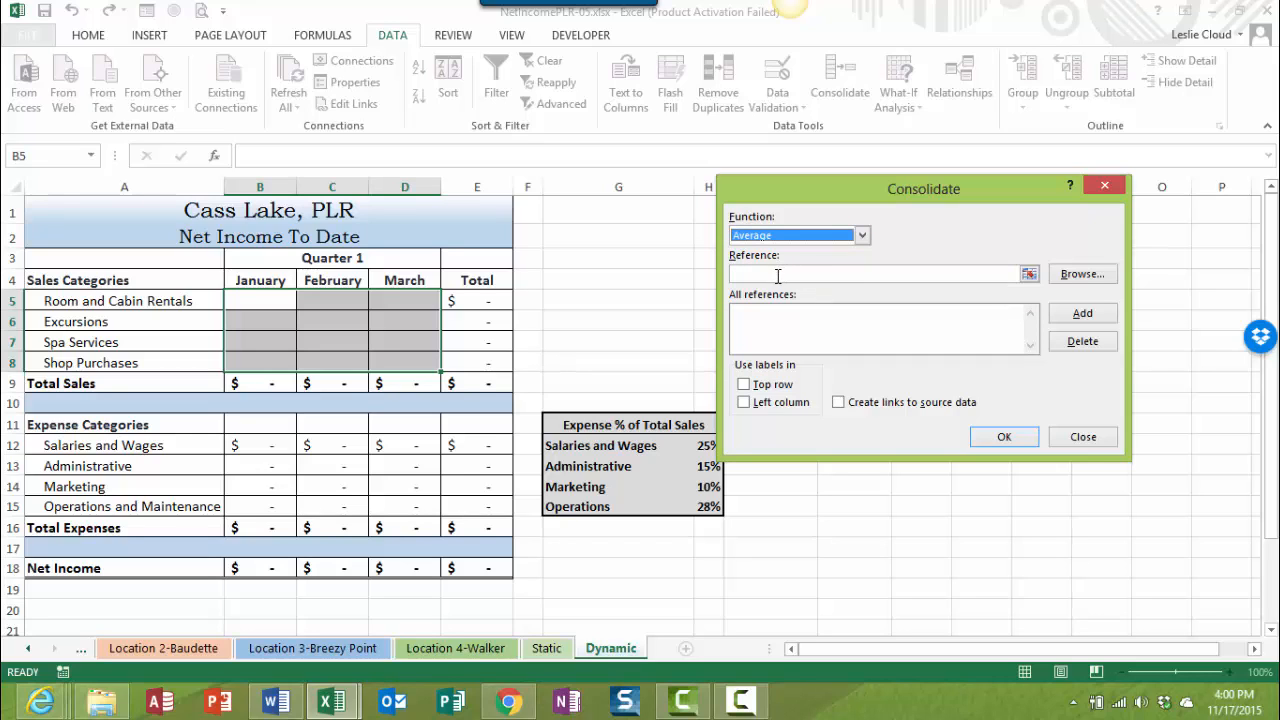
click(773, 275)
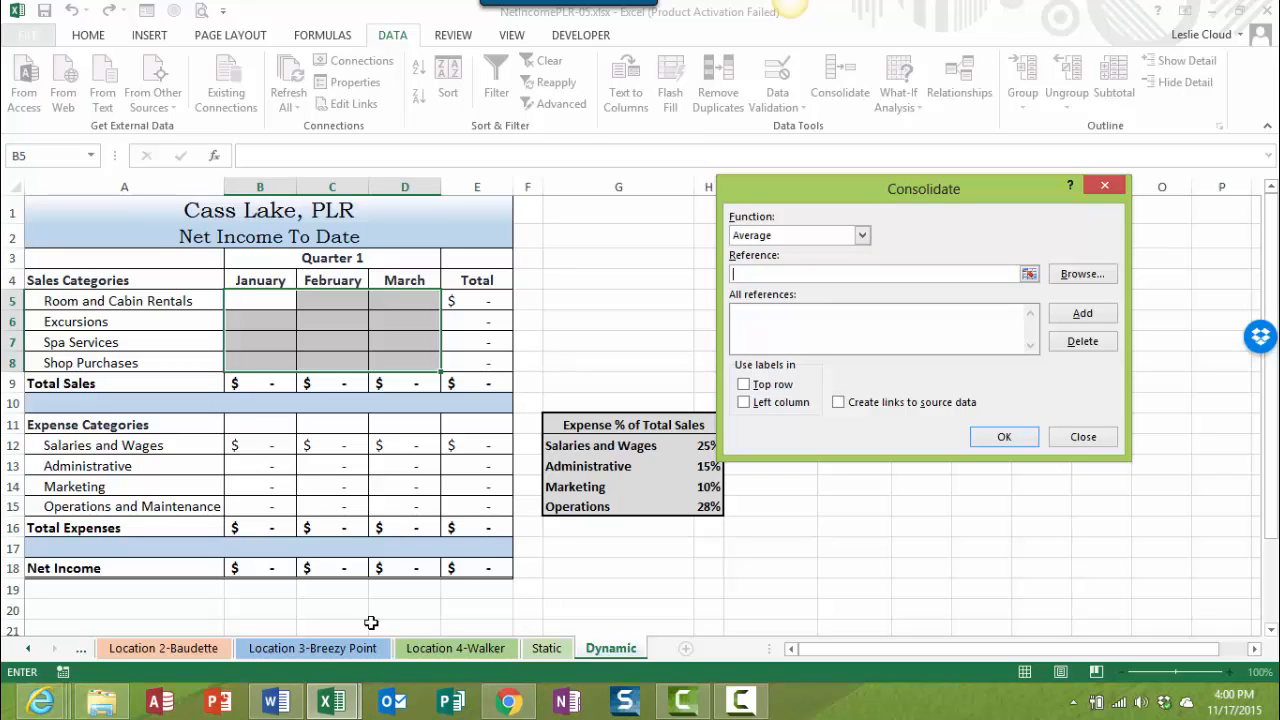
click(322, 648)
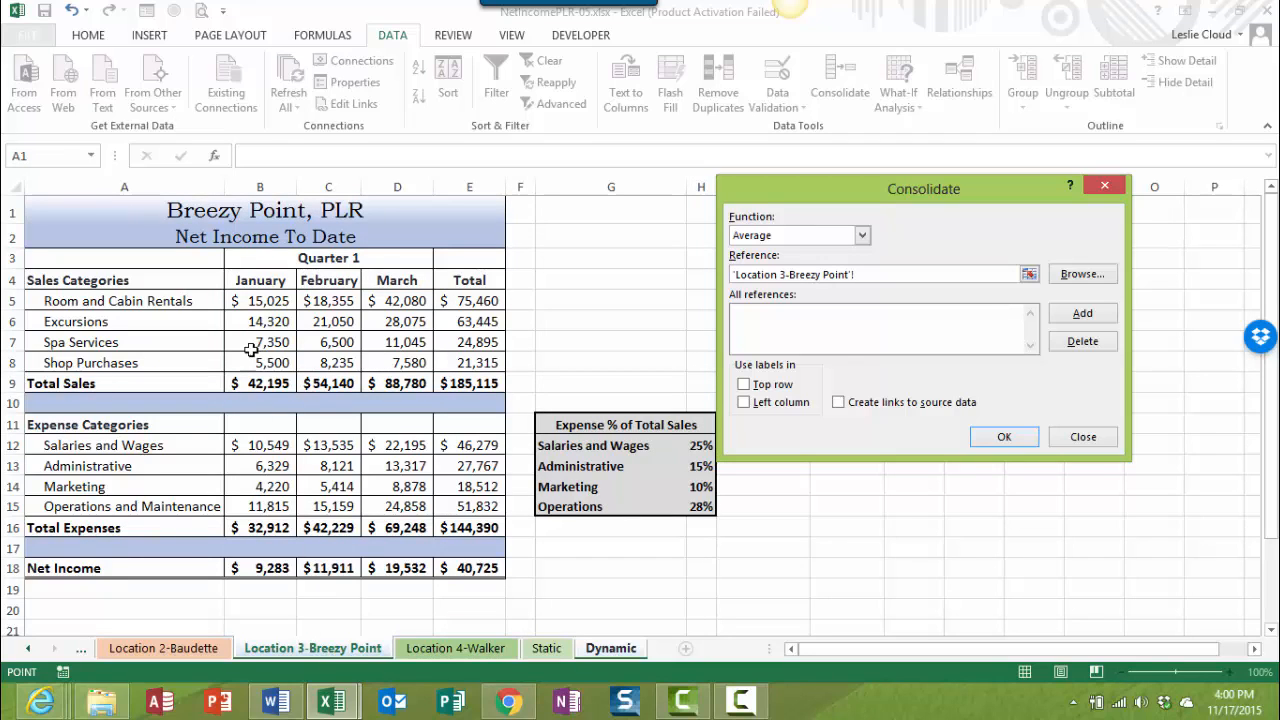
drag(257, 300, 383, 367)
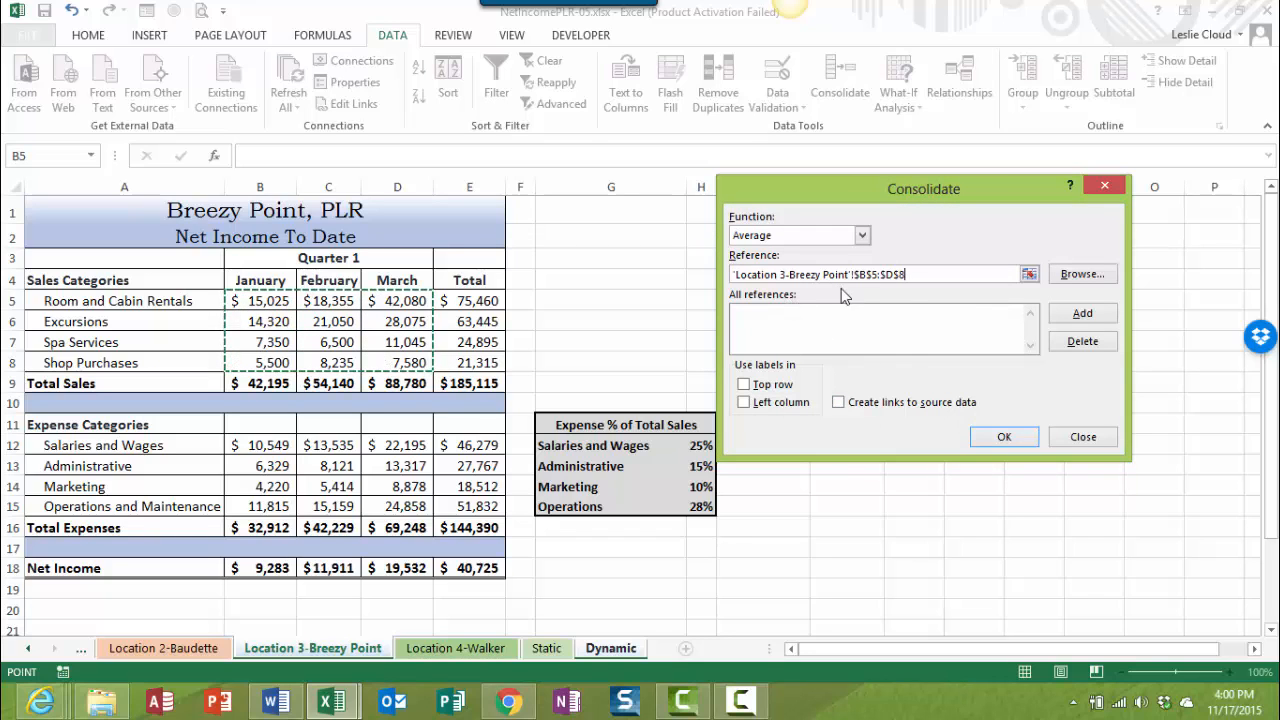
click(1072, 320)
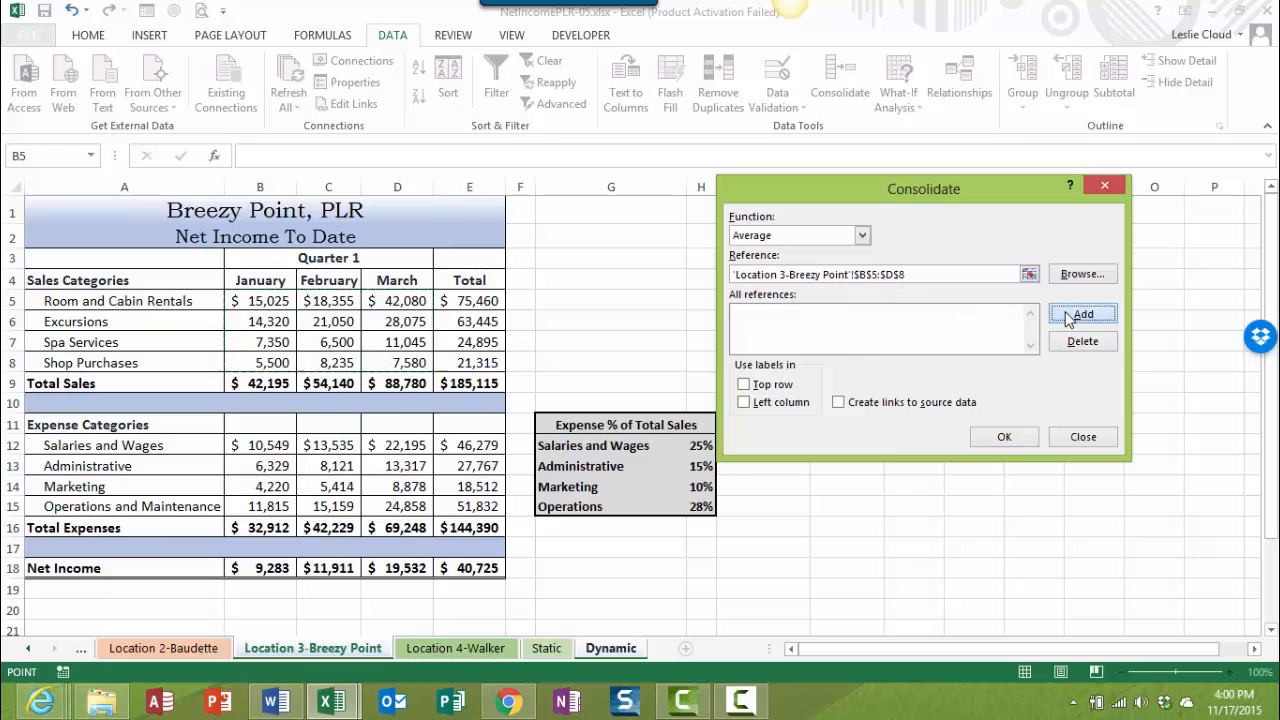
click(456, 651)
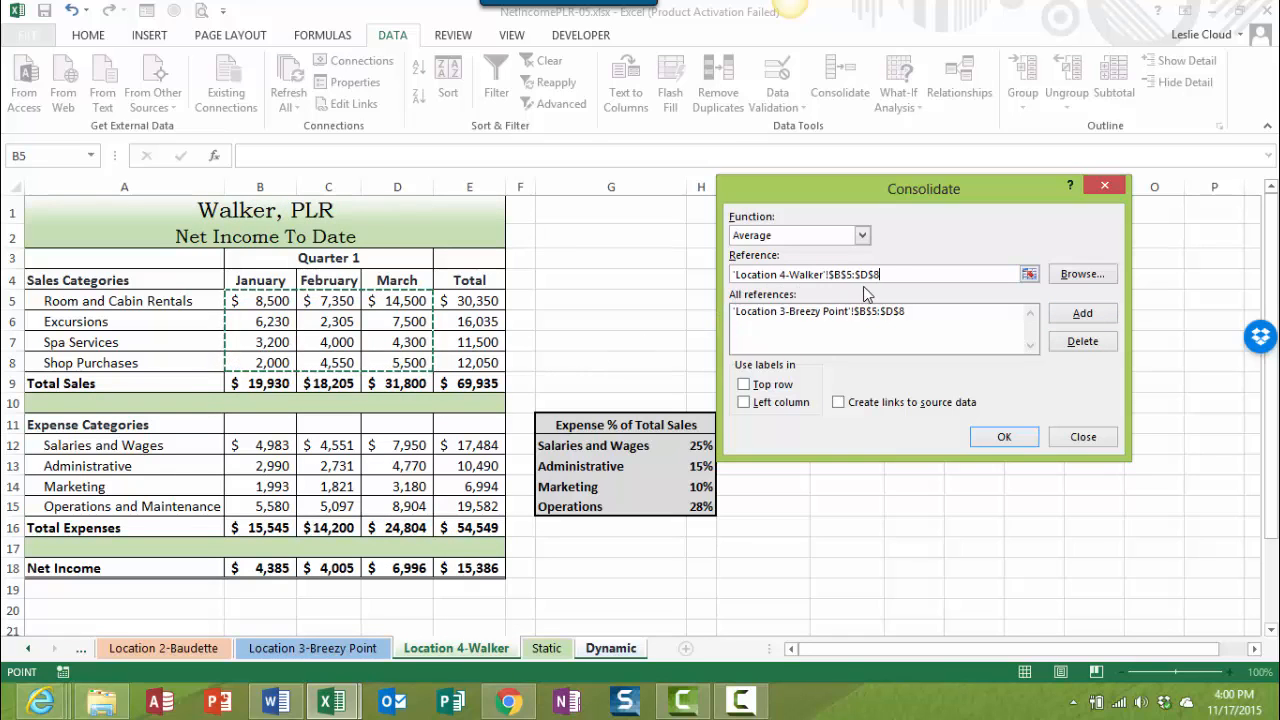
click(1077, 314)
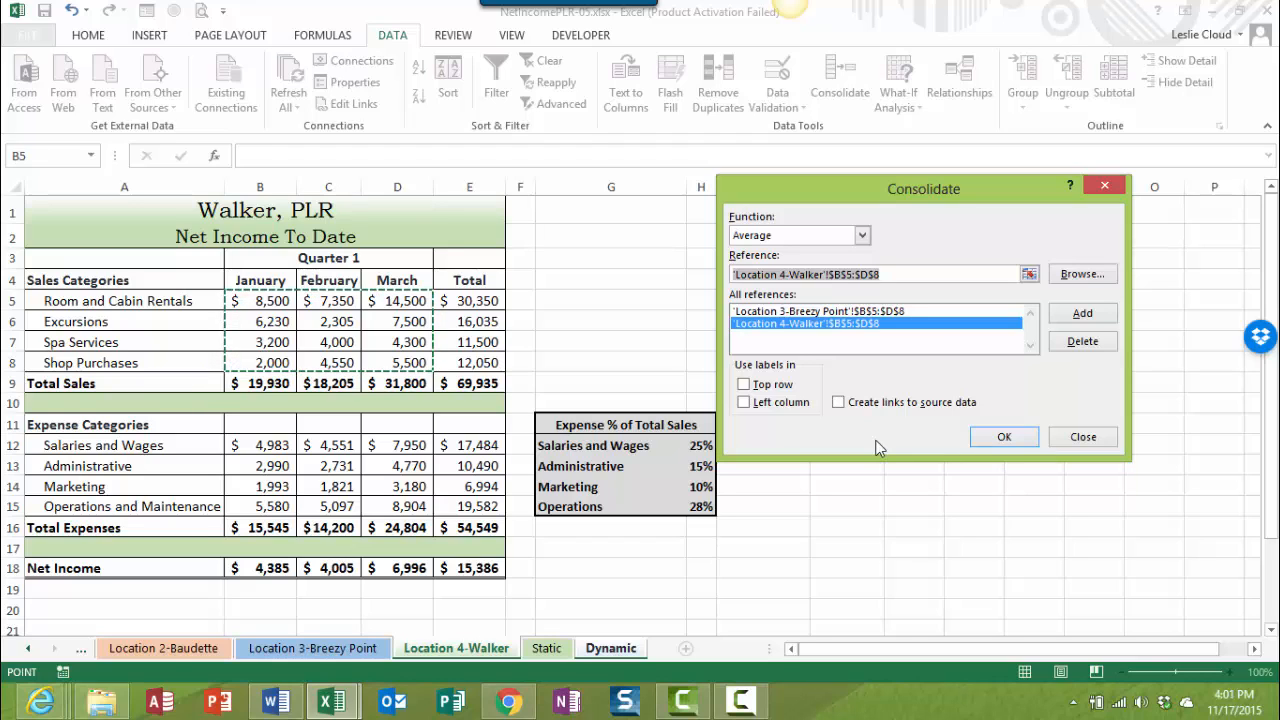
Enable links to the source data and run the consolidation into the Dynamic worksheet.
click(839, 403)
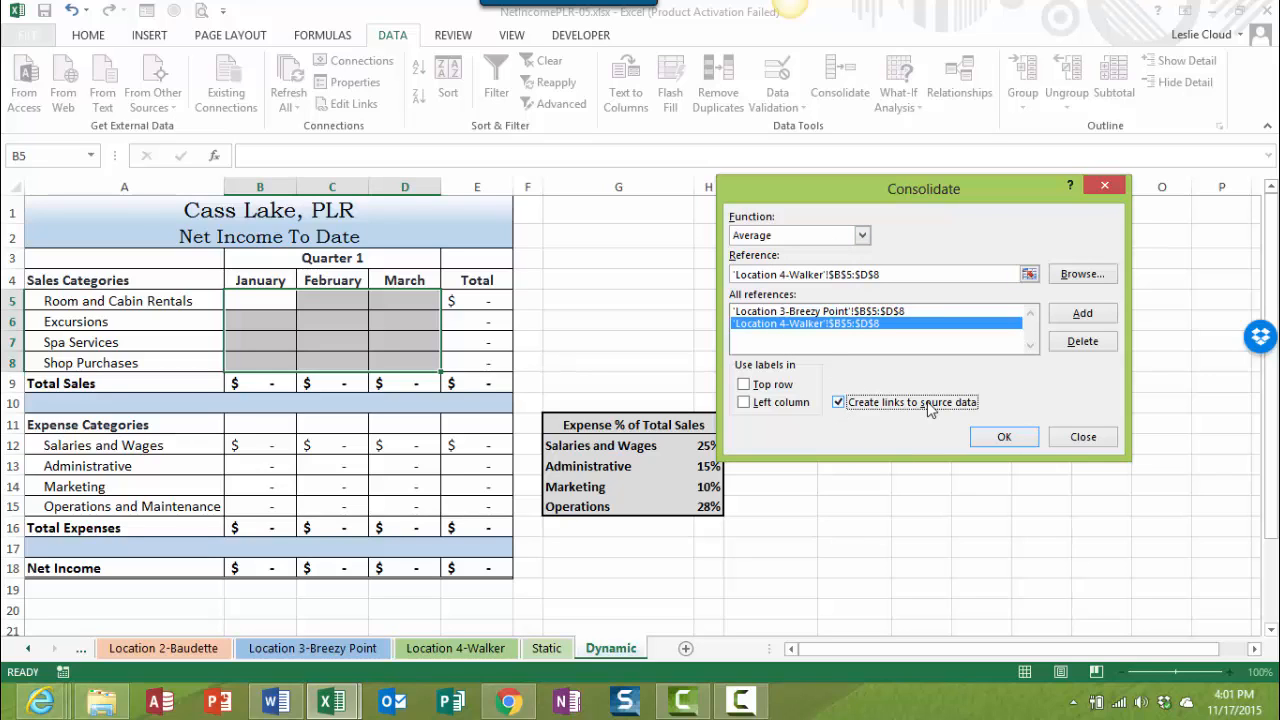
click(992, 436)
click(1011, 441)
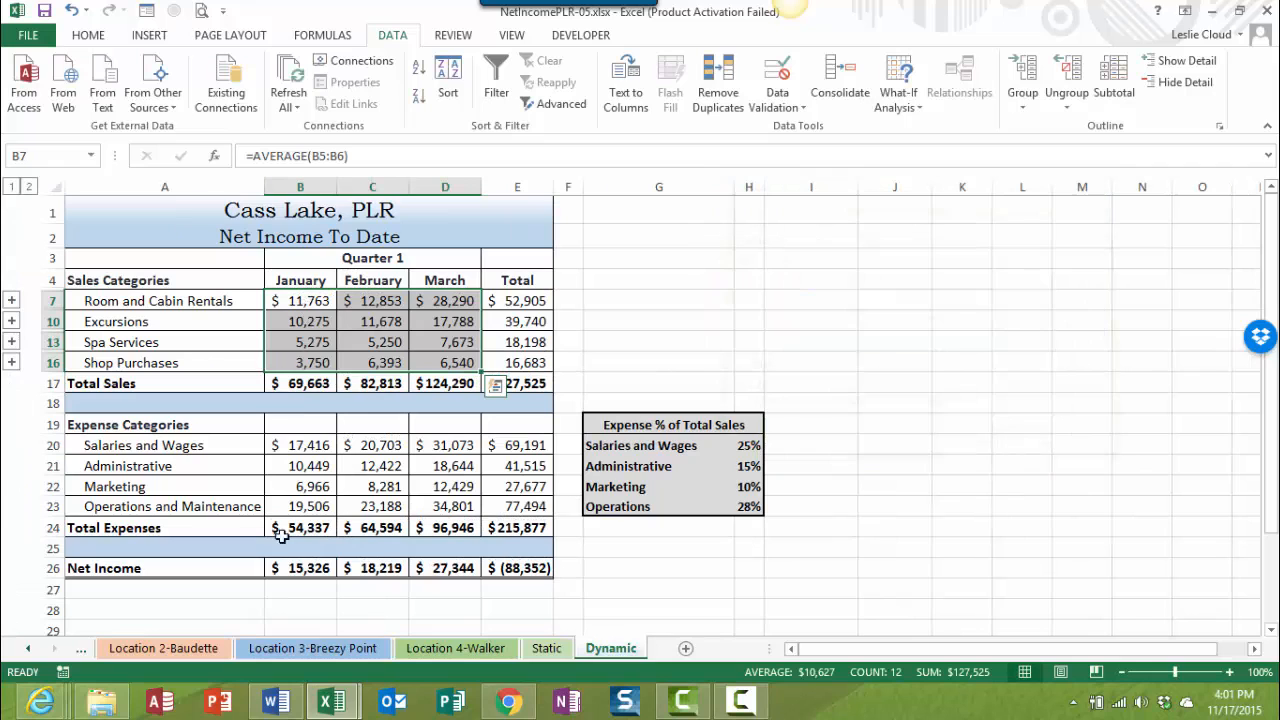
Compare the Breezy Point and Walker source sheets with the January Room and Cabin Rentals average on the Dynamic worksheet.
click(310, 649)
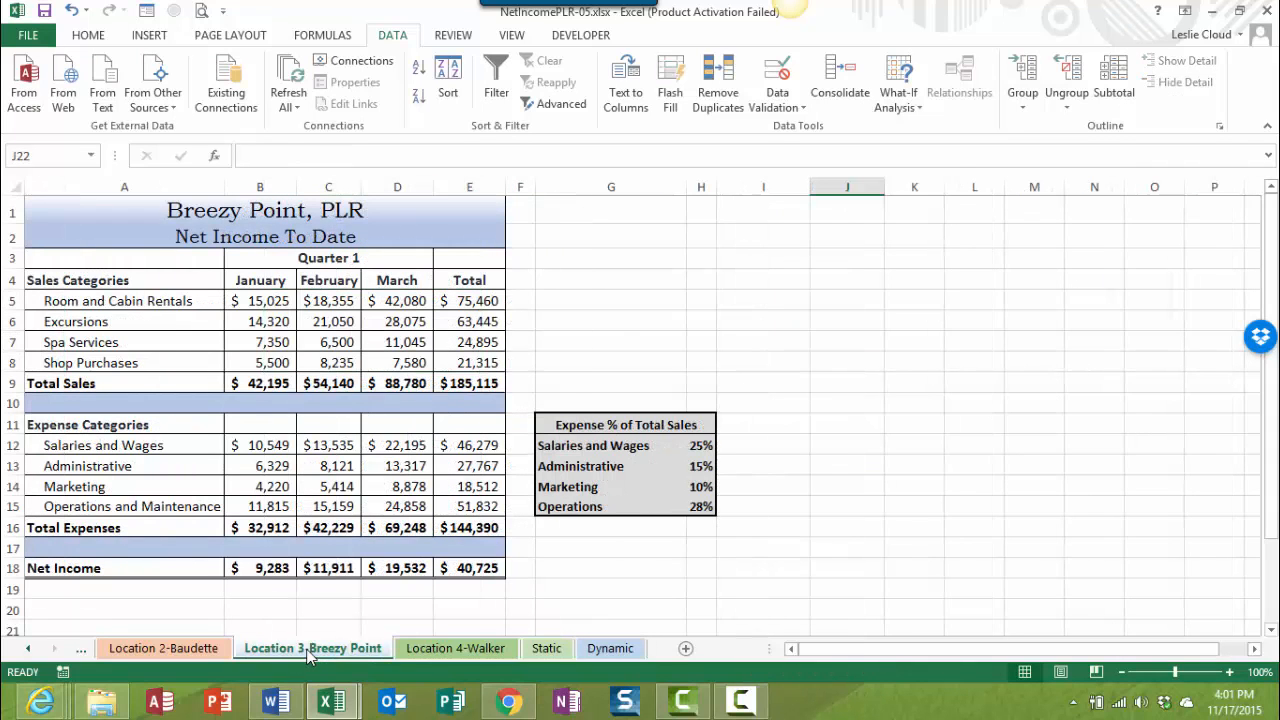
click(451, 652)
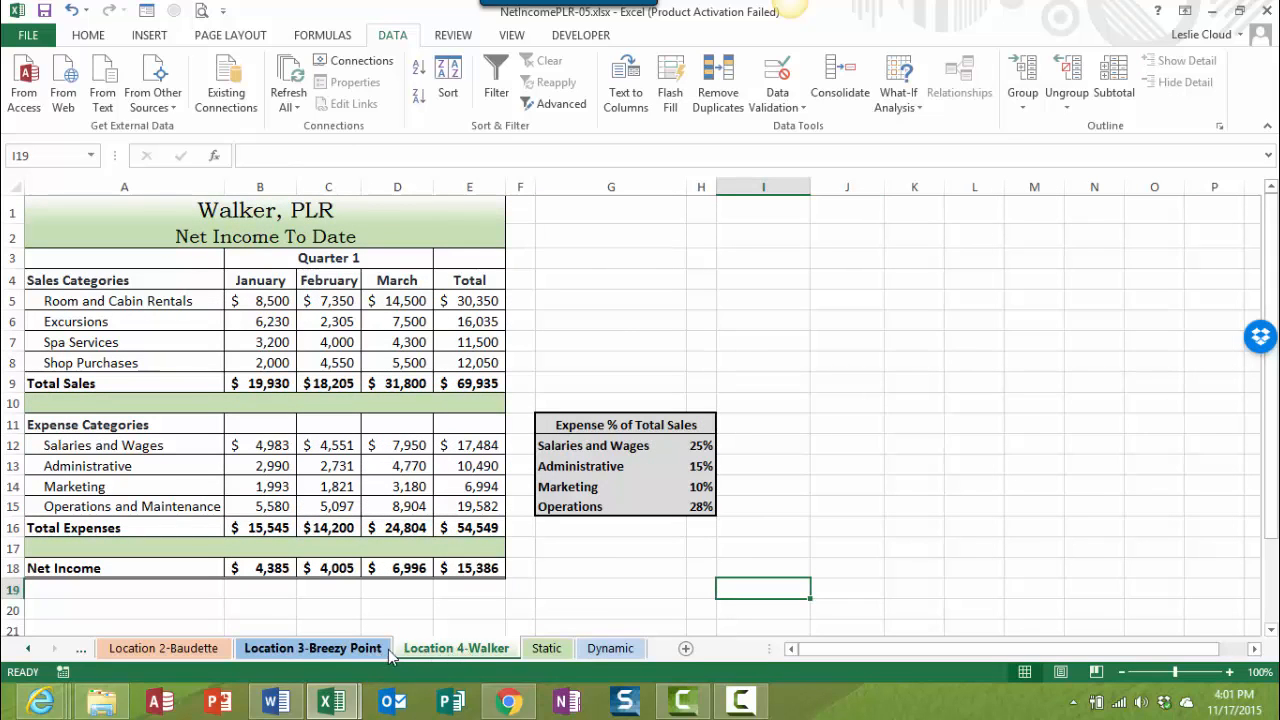
click(619, 651)
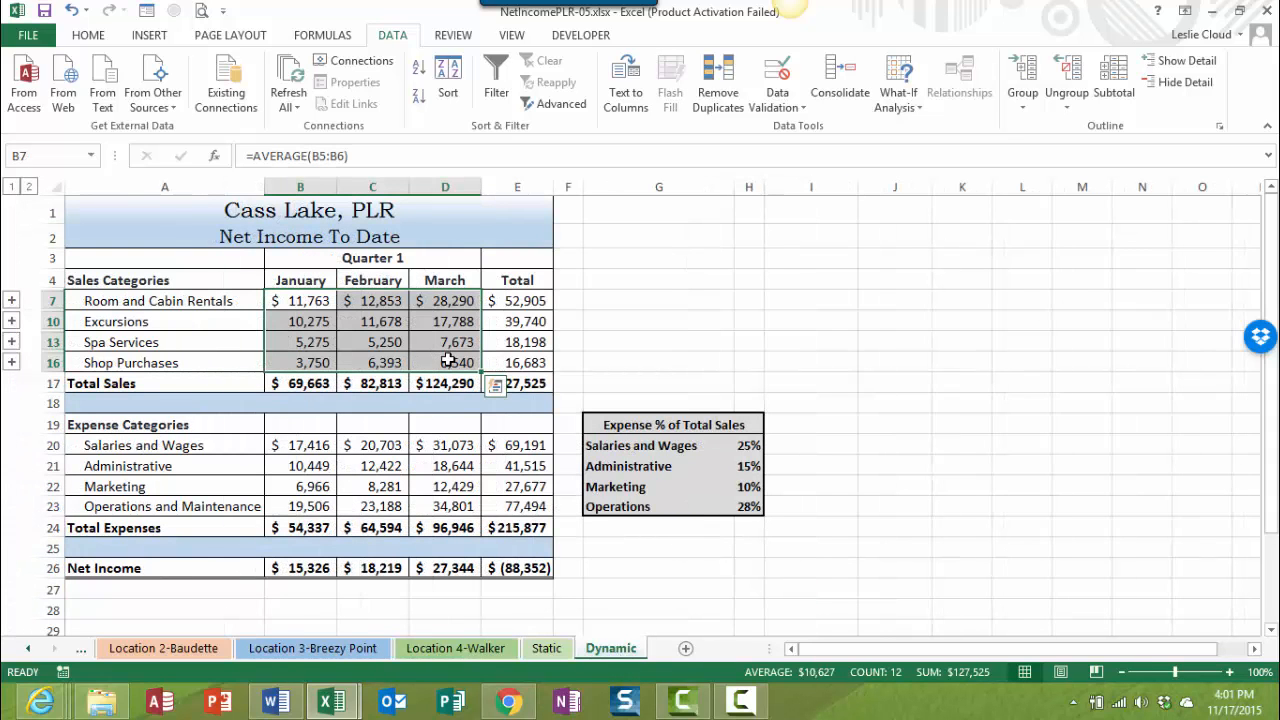
click(297, 301)
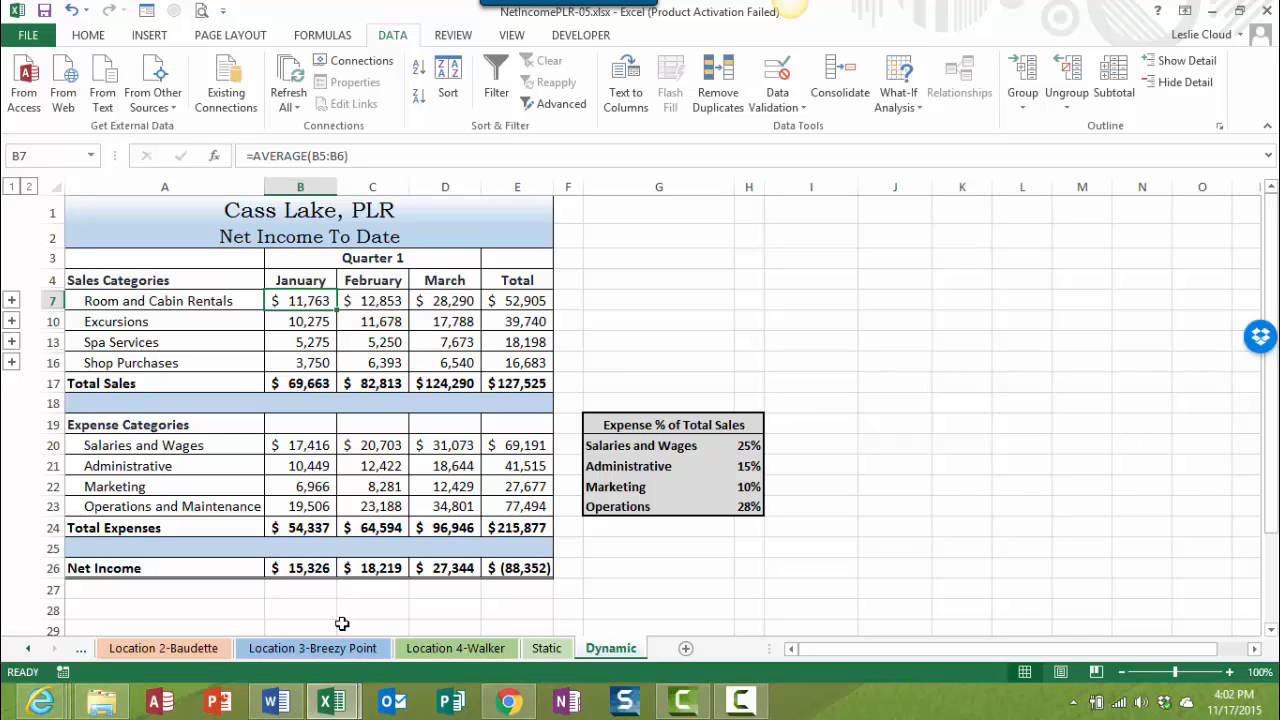
Change the January Room and Cabin Rentals figure on Location 4-Walker to 18500 and check the linked average on Dynamic.
click(447, 650)
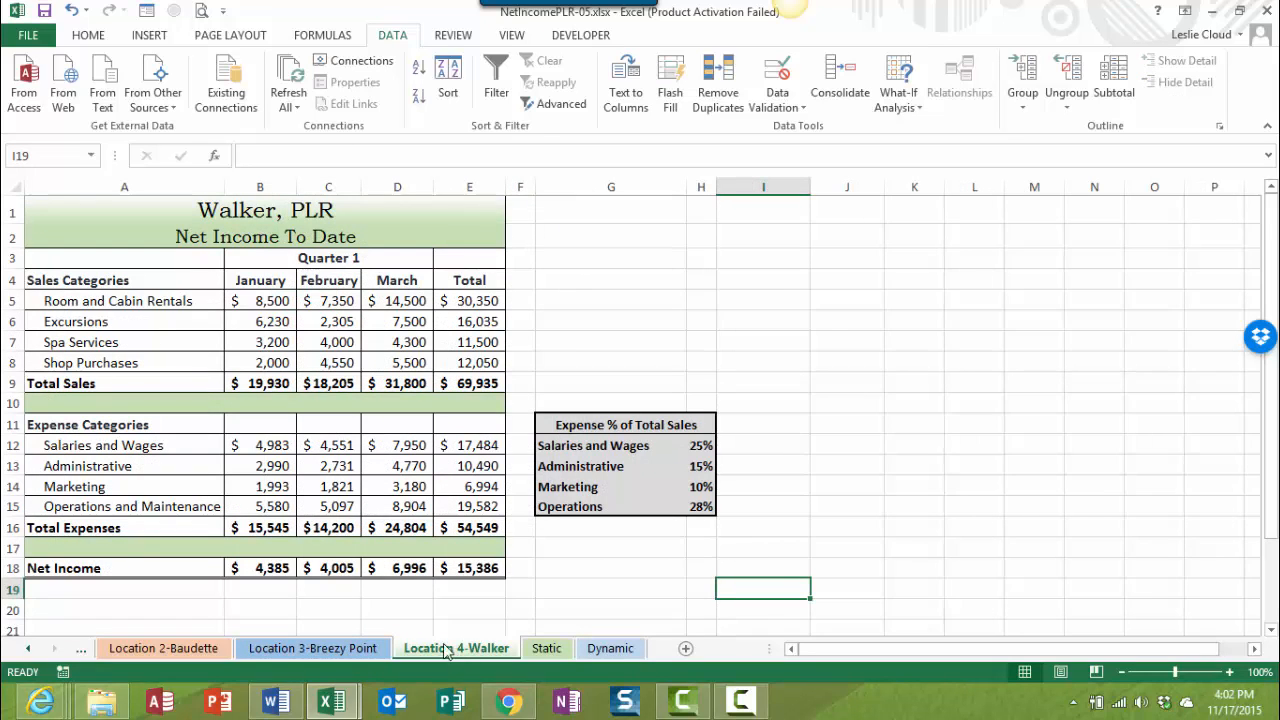
click(257, 304)
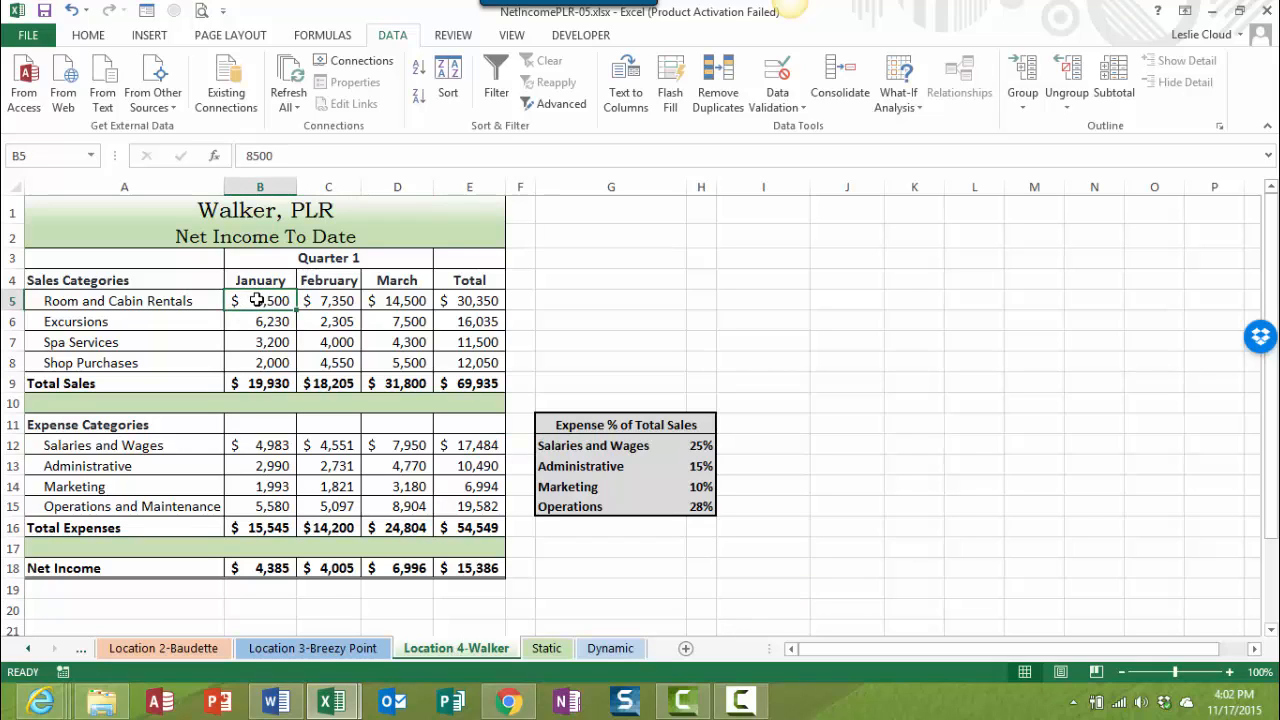
click(245, 155)
text(1)
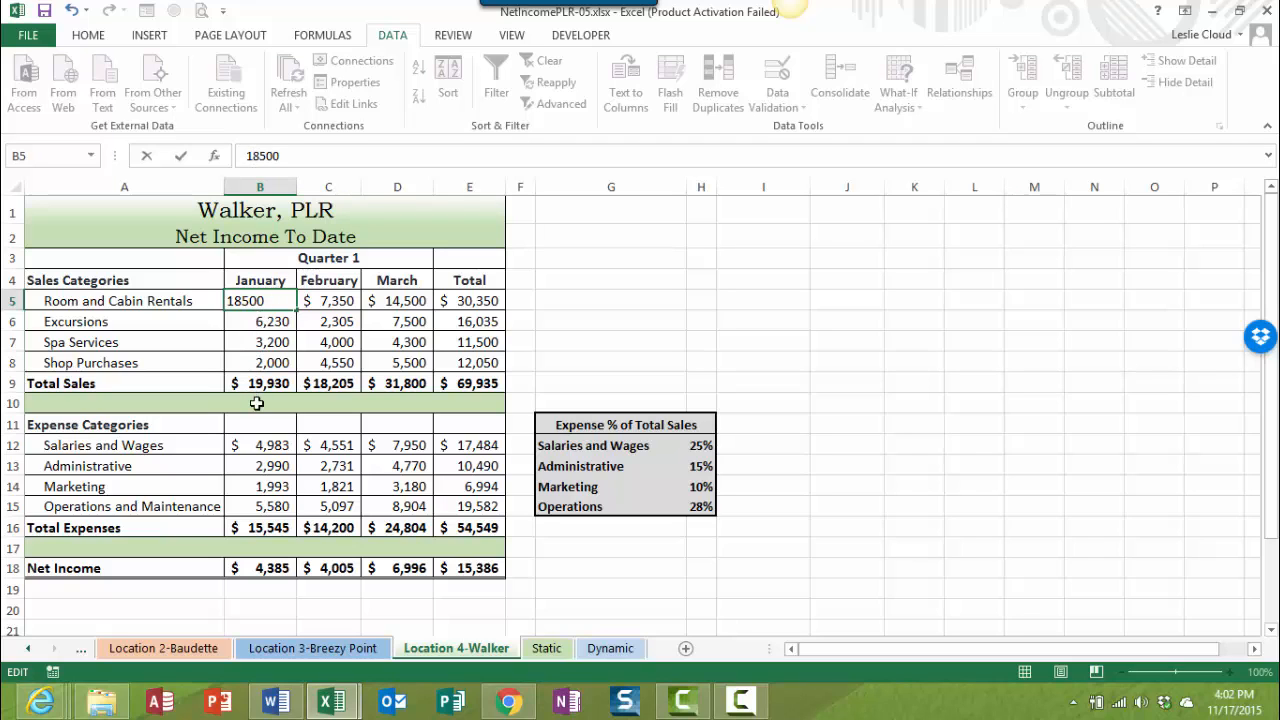
key(Return)
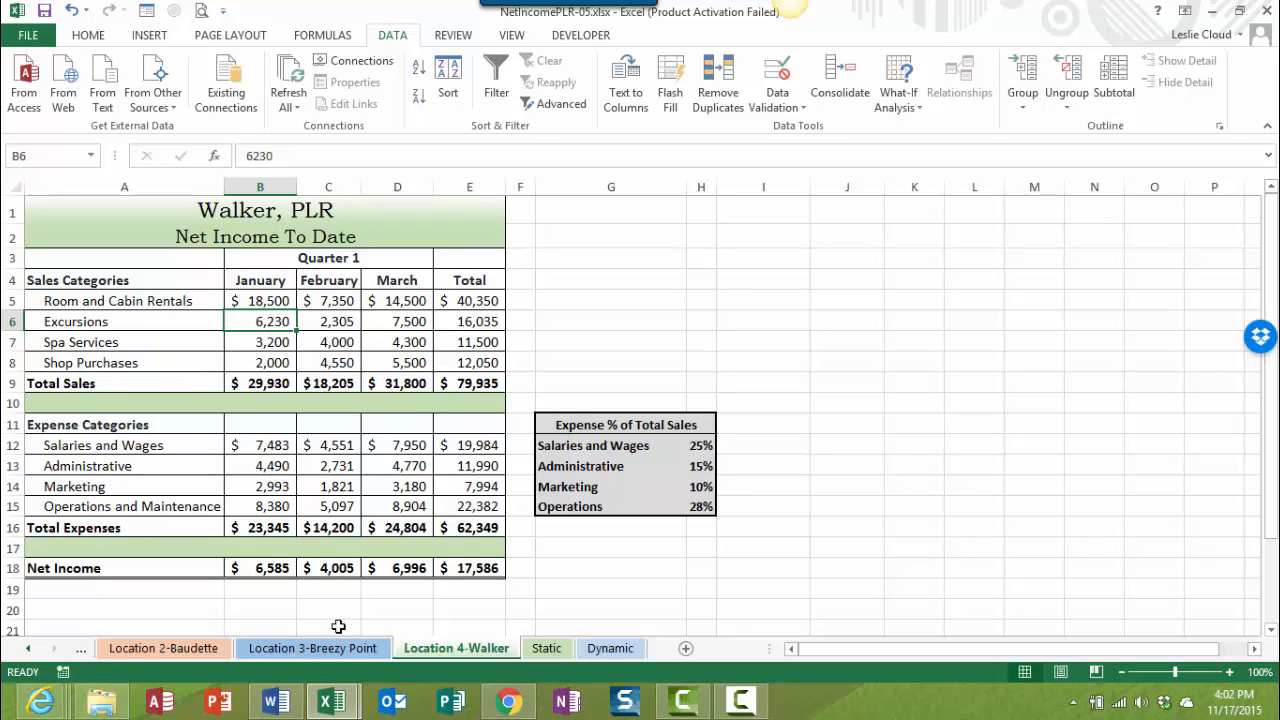
click(610, 649)
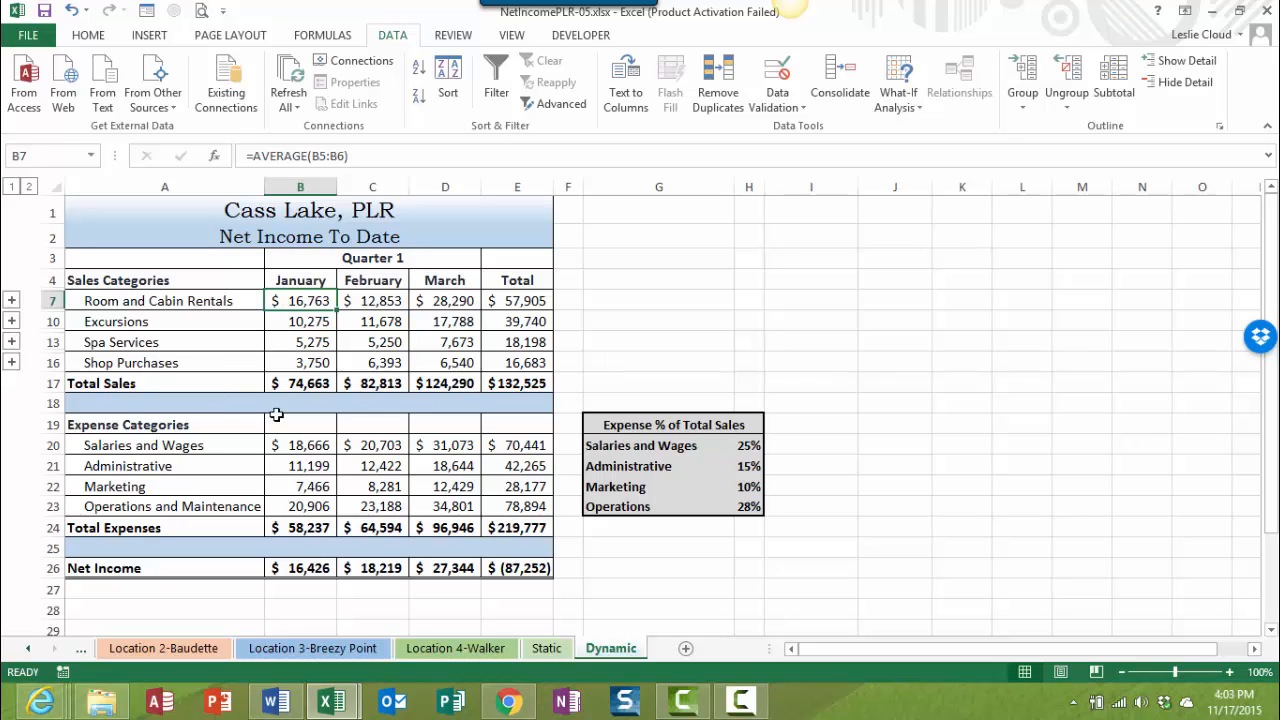
Review the sales figures on the four location worksheets and the Static worksheet.
click(147, 644)
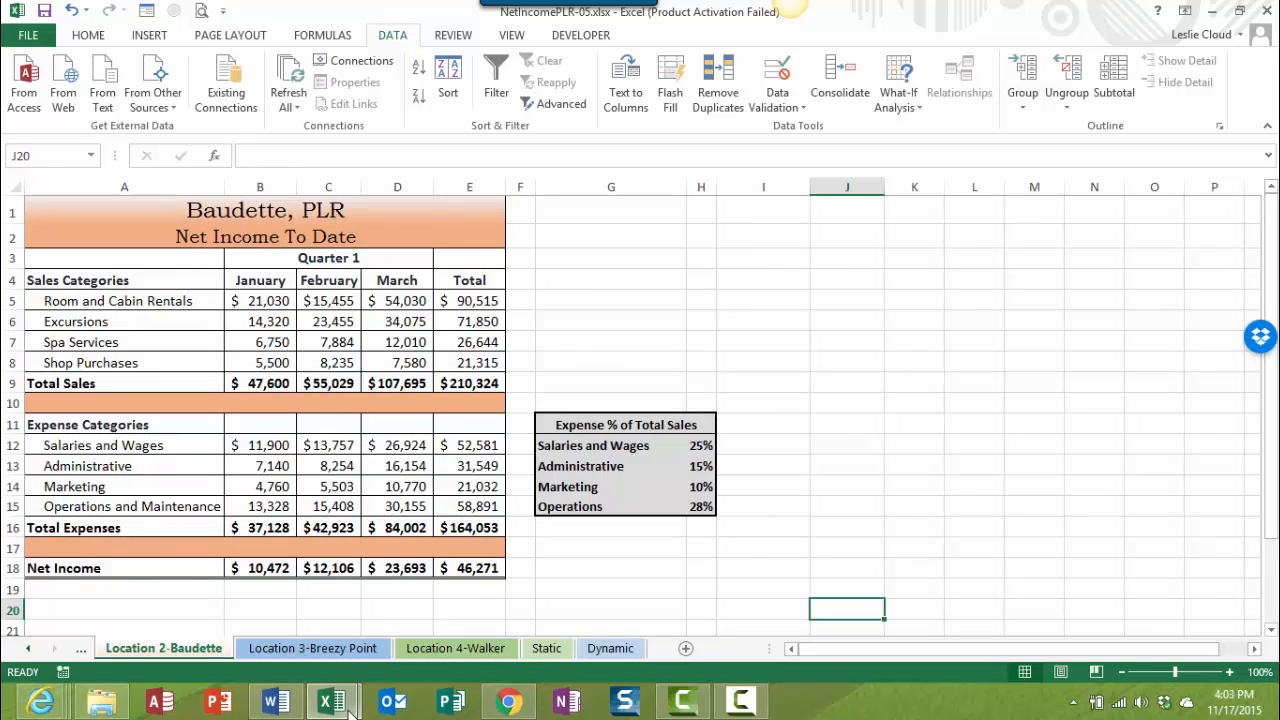
click(341, 652)
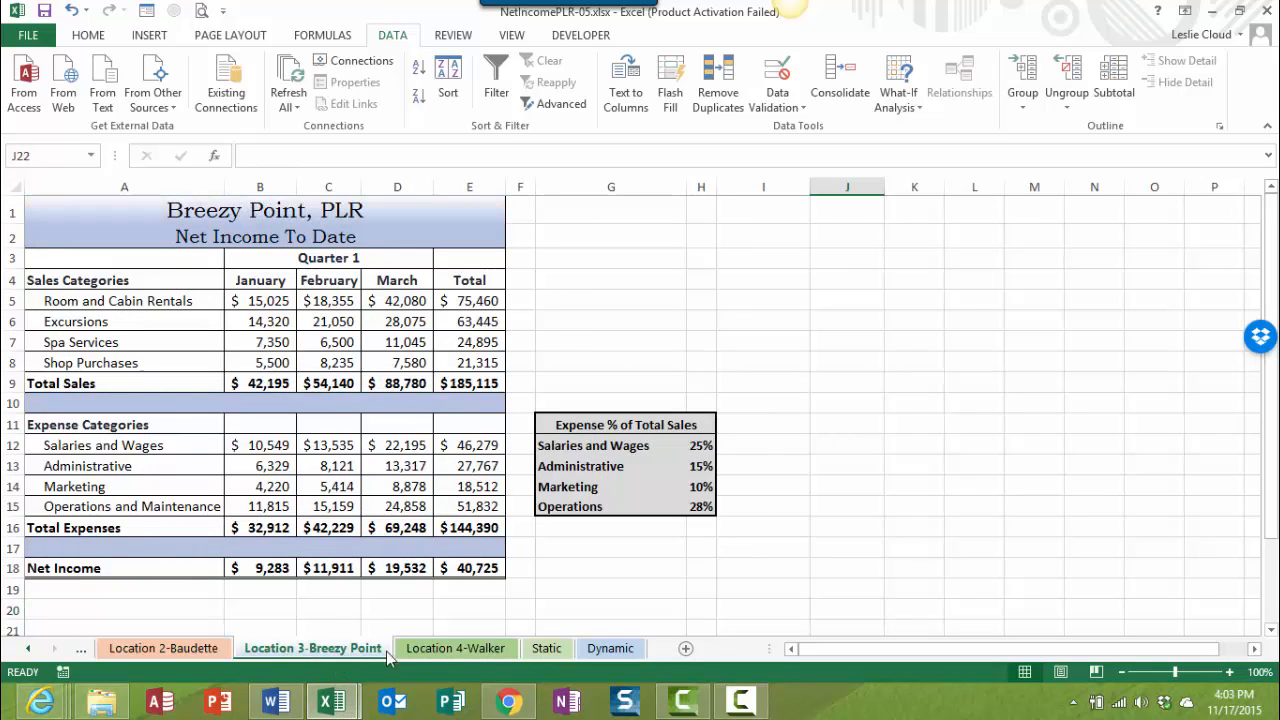
click(446, 648)
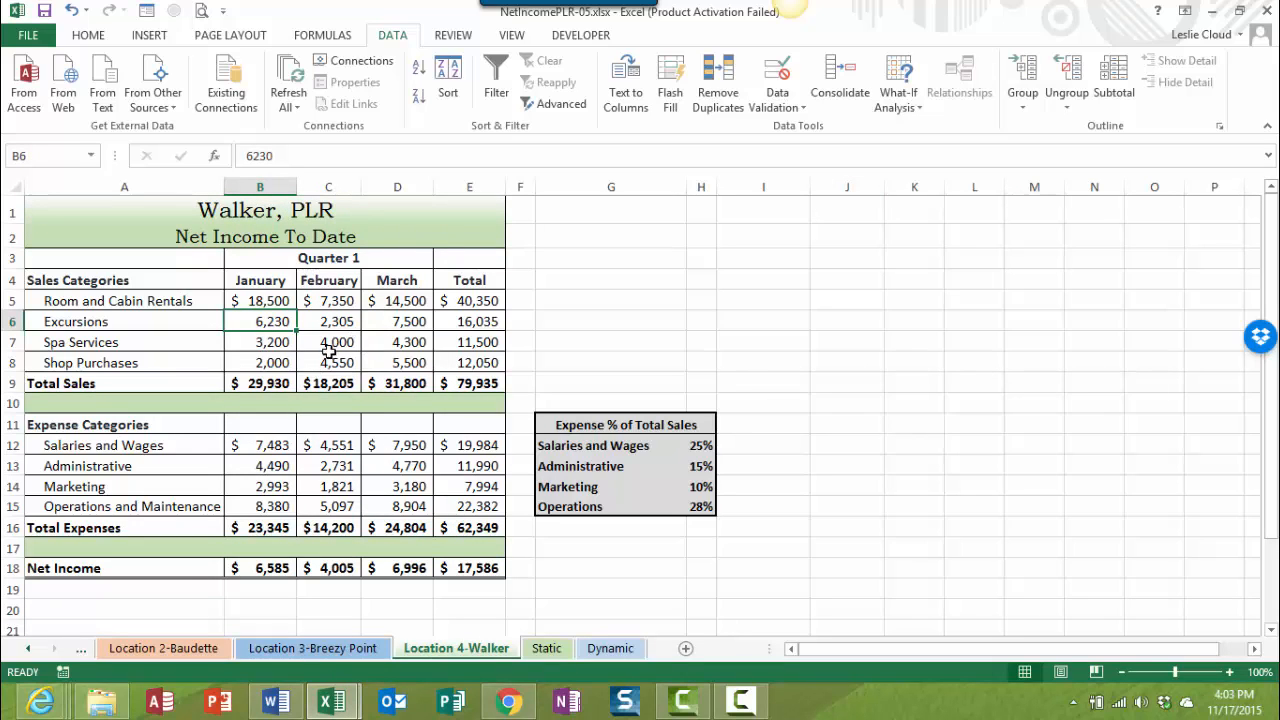
click(88, 652)
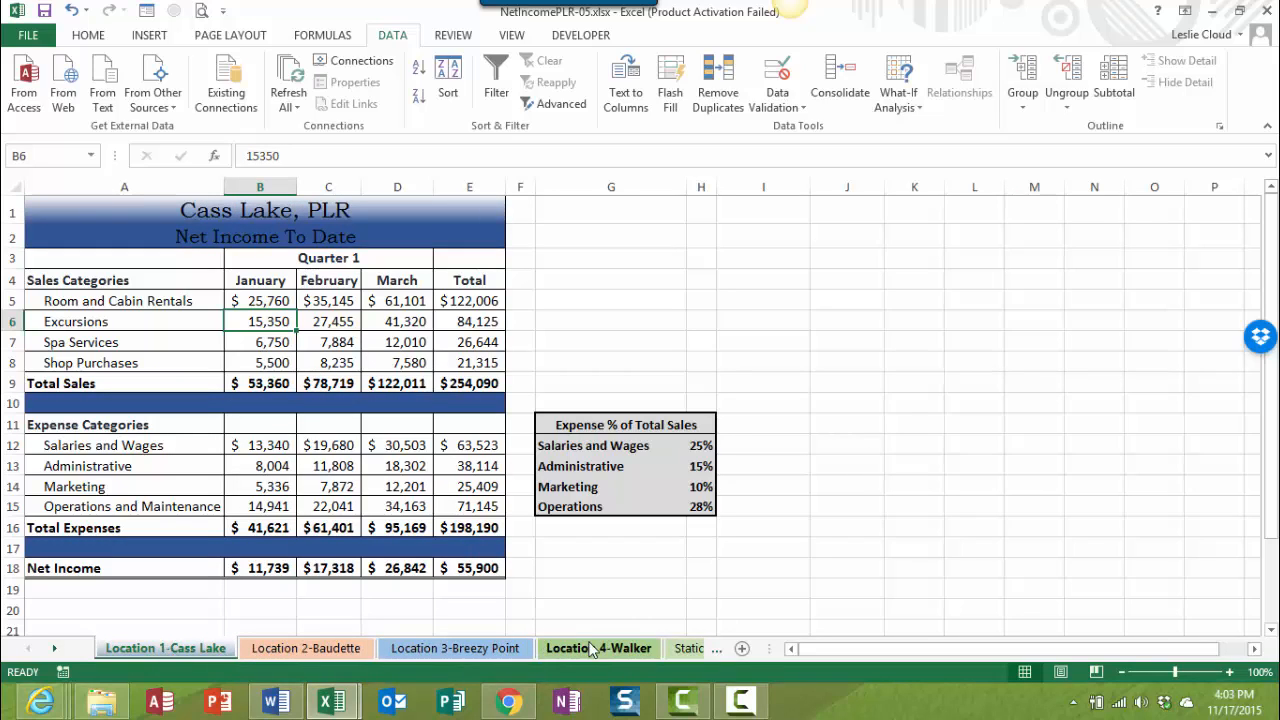
click(687, 650)
click(624, 648)
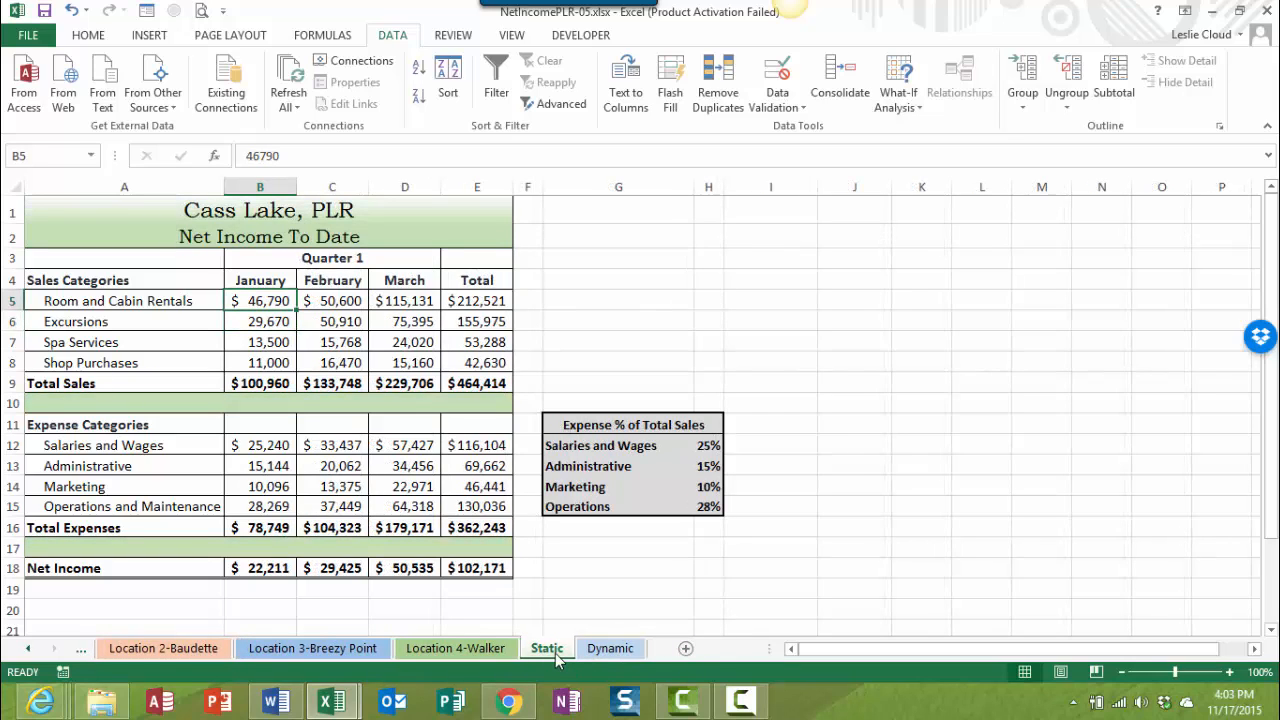